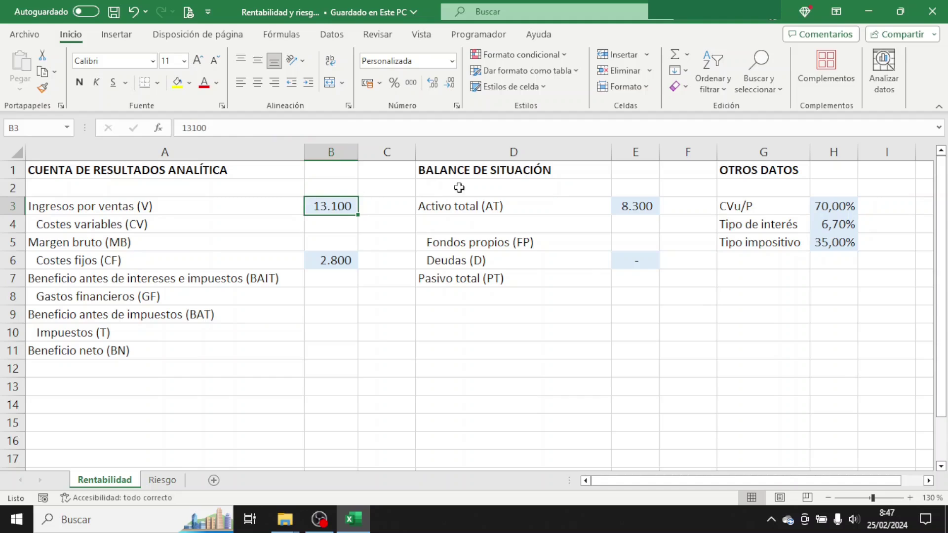
Step: Review the given data: unit variable cost ratio, fixed costs, total assets, debt, interest rate and tax rate, plus the income statement heading
{"action": "left_click", "coordinate": [837, 205]}
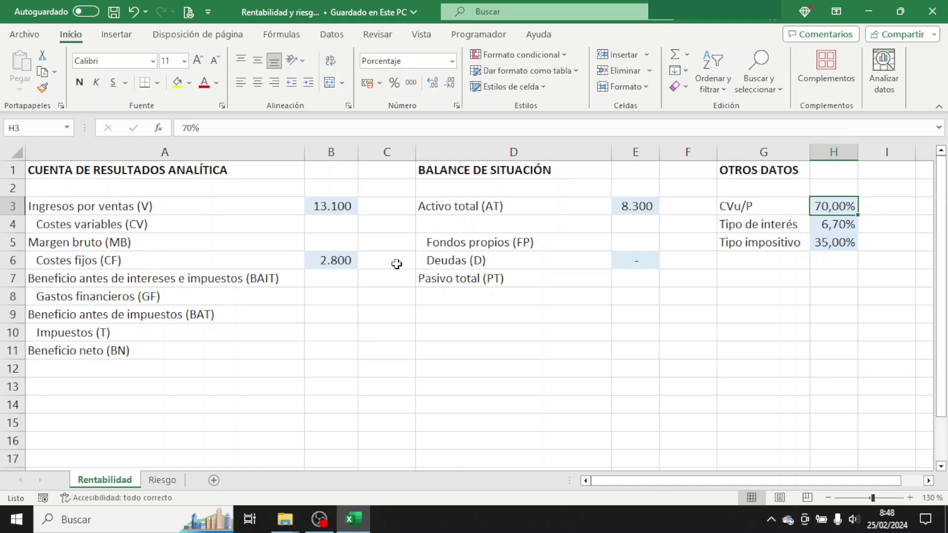
{"action": "left_click", "coordinate": [347, 263]}
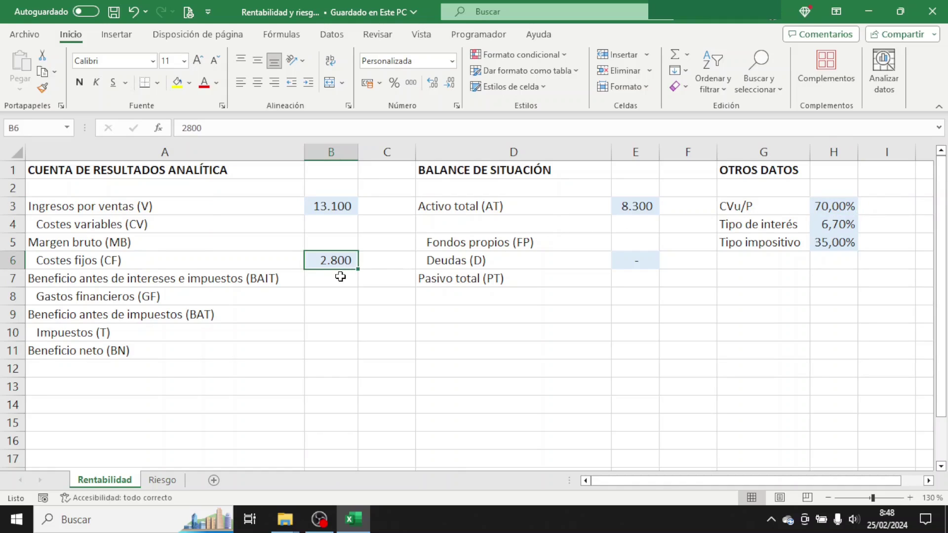
{"action": "left_click", "coordinate": [653, 209]}
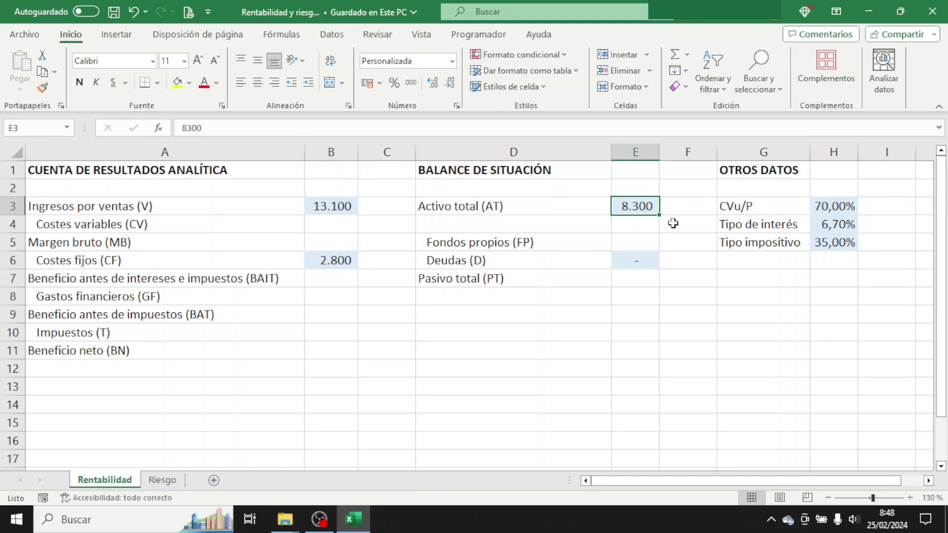
{"action": "left_click", "coordinate": [635, 260]}
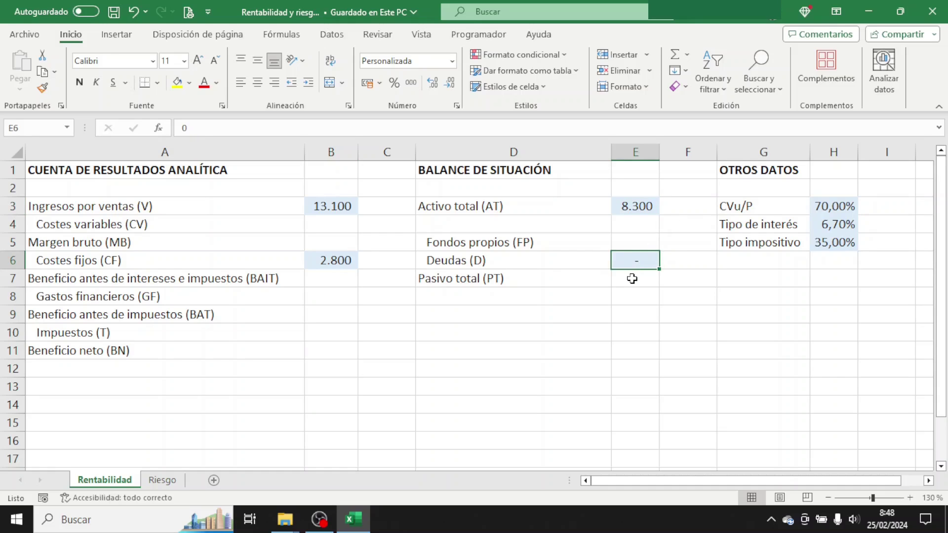
{"action": "left_click", "coordinate": [814, 224]}
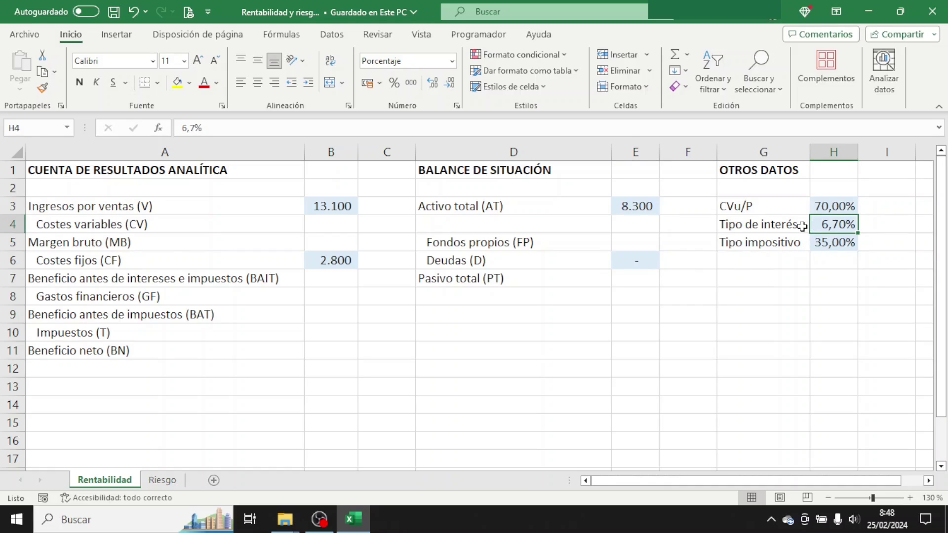
{"action": "left_click", "coordinate": [828, 242]}
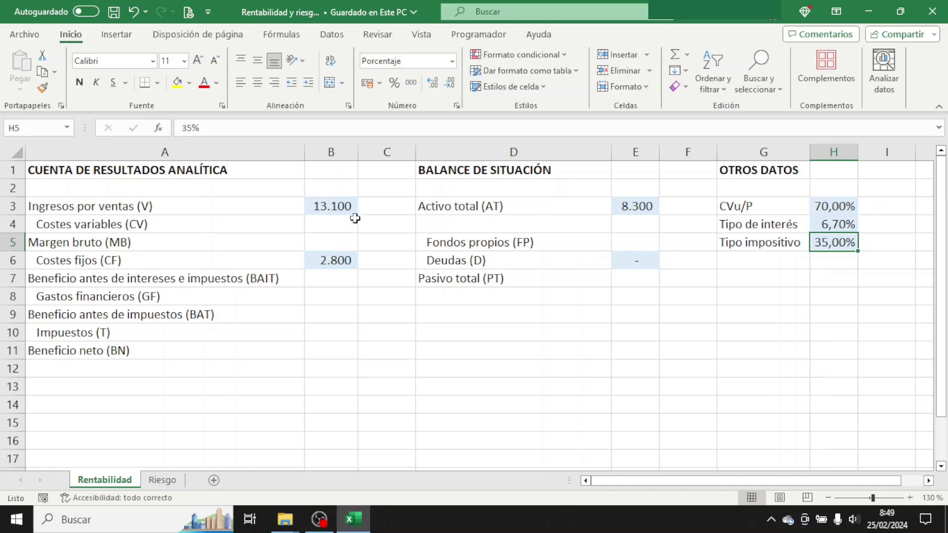
{"action": "left_click", "coordinate": [167, 170]}
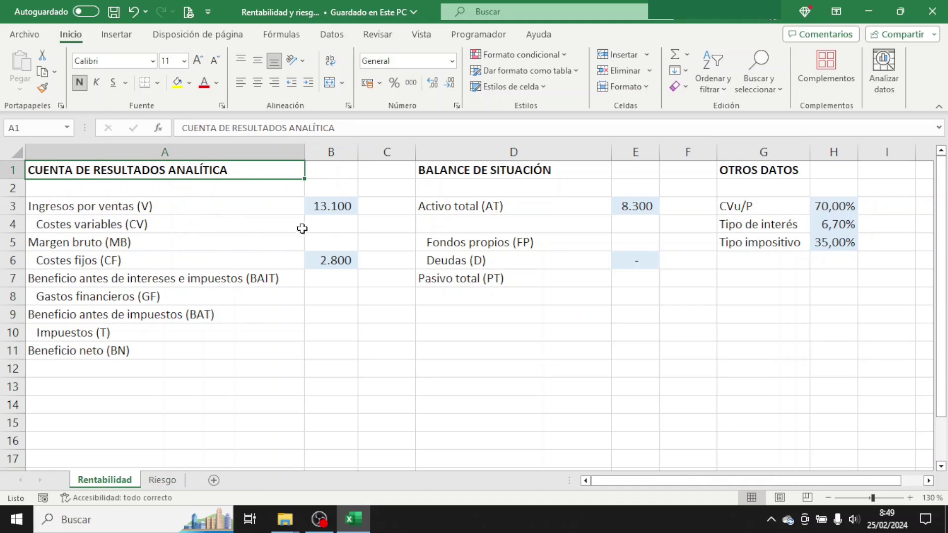
Step: Calculate Costes variables (CV) in B4 with the formula =H3*B3 and fill the cell yellow
{"action": "left_click", "coordinate": [321, 223]}
{"action": "type", "text": "="}
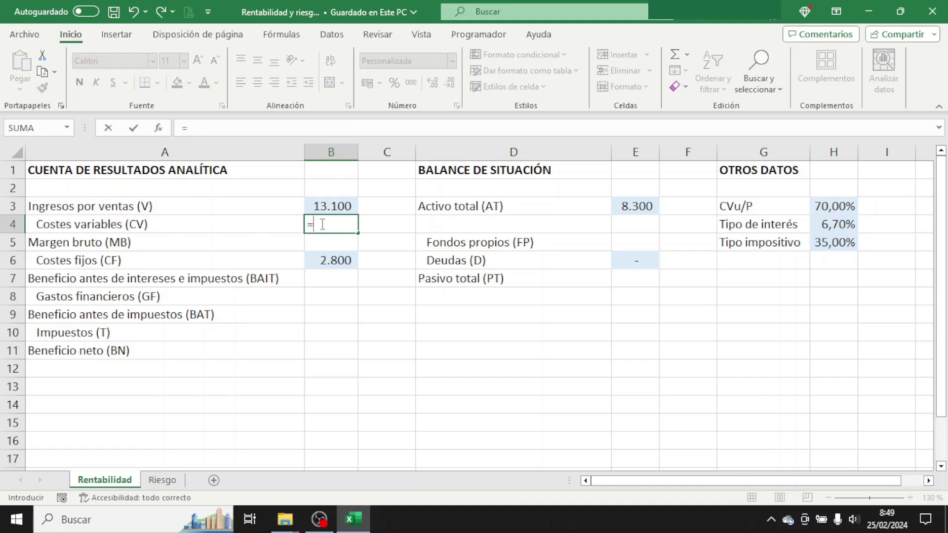
{"action": "left_click", "coordinate": [817, 204]}
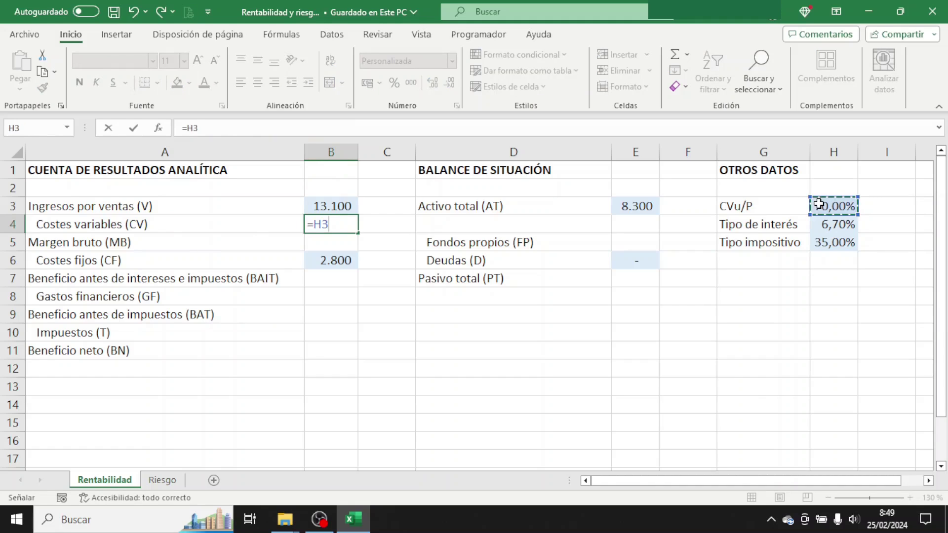
{"action": "type", "text": "*"}
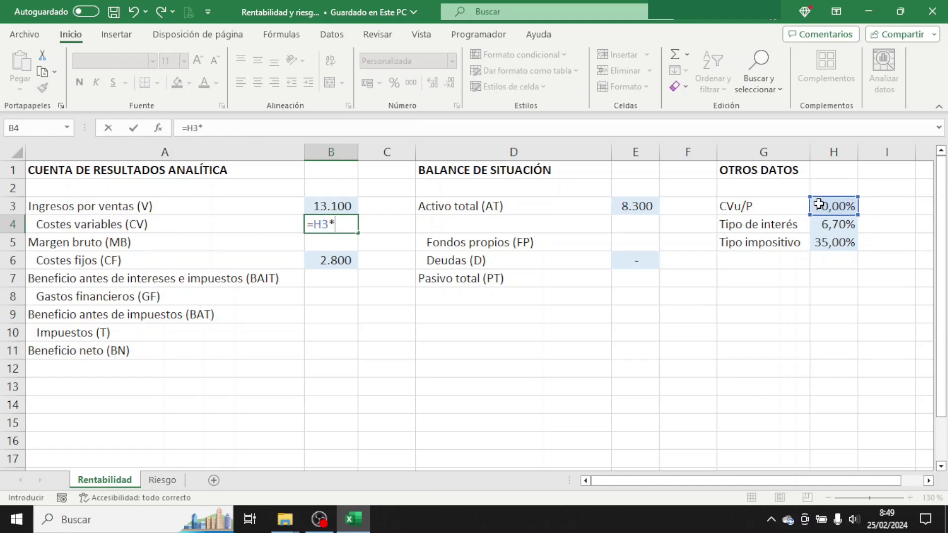
{"action": "left_click", "coordinate": [338, 205]}
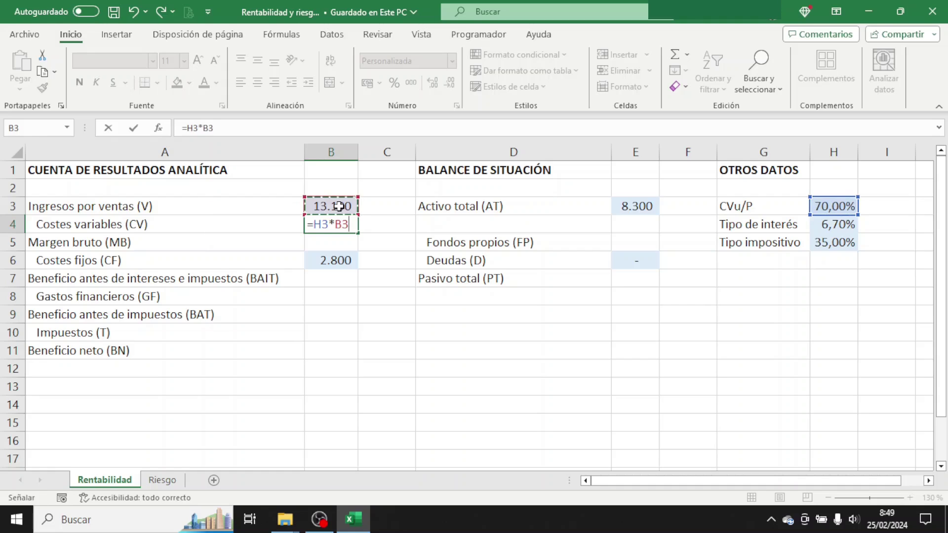
{"action": "key", "text": "Return"}
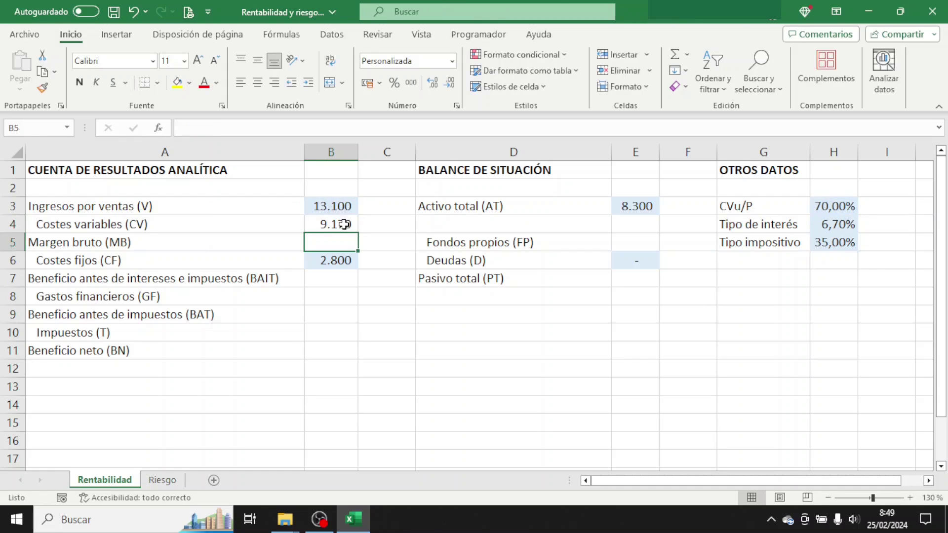
{"action": "left_click", "coordinate": [344, 224]}
{"action": "left_click", "coordinate": [177, 83]}
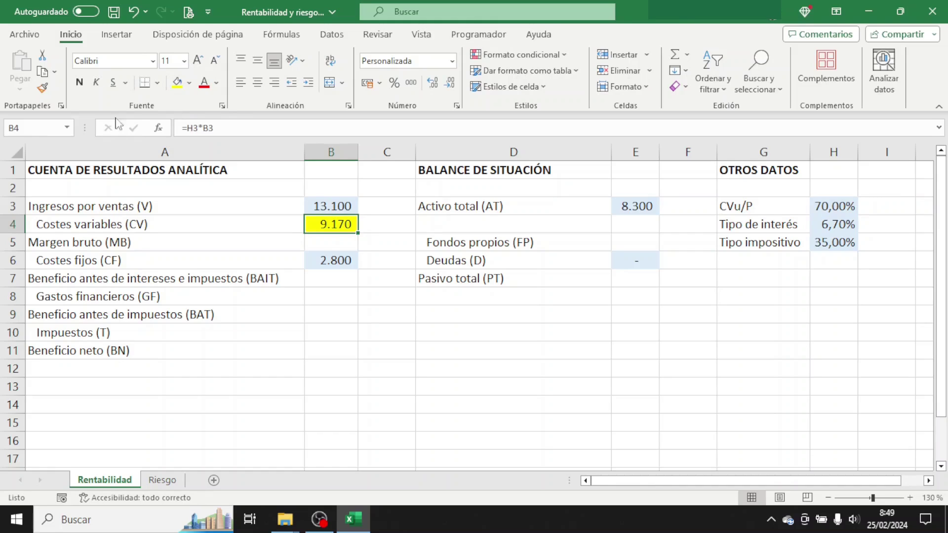
Step: Calculate Margen bruto (MB) in B5 with the formula =B3-B4 and fill the cell yellow
{"action": "left_click", "coordinate": [332, 240]}
{"action": "type", "text": "="}
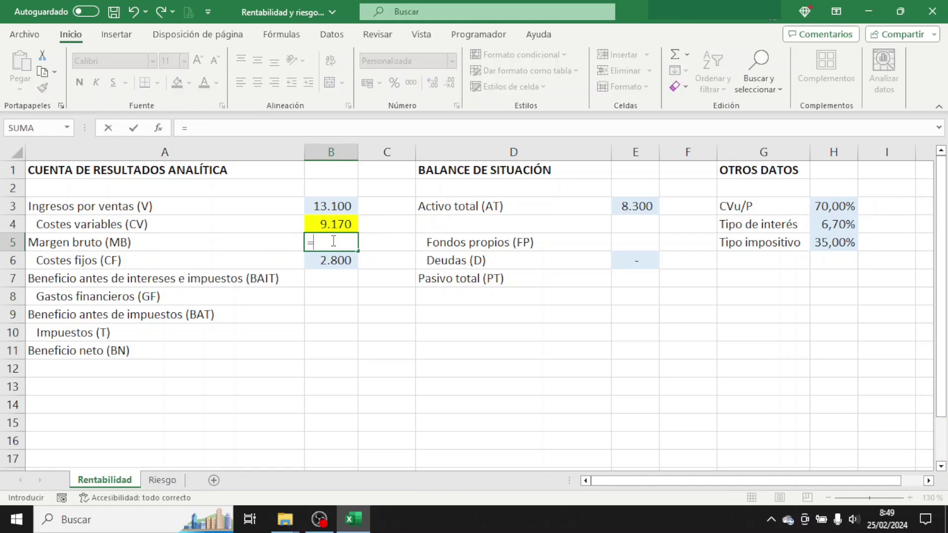
{"action": "left_click", "coordinate": [341, 206]}
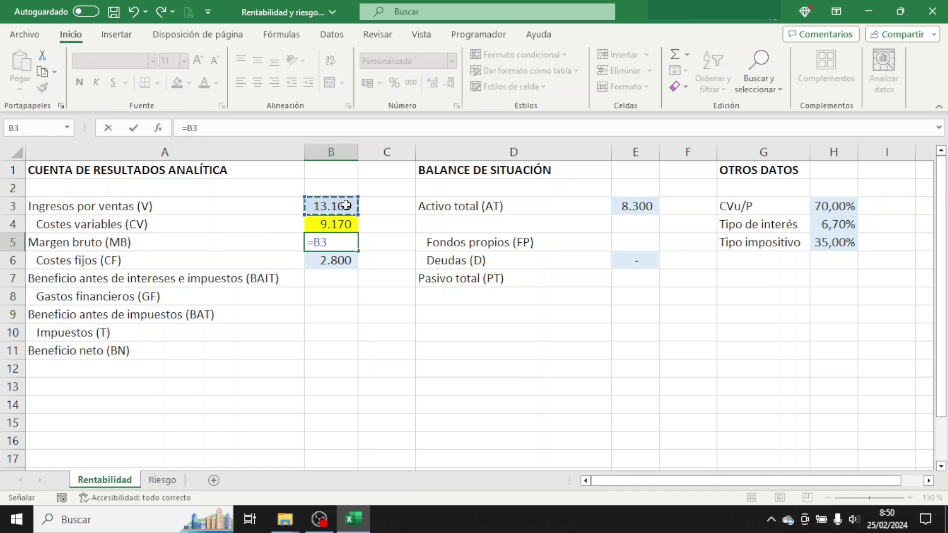
{"action": "type", "text": "-"}
{"action": "left_click", "coordinate": [336, 223]}
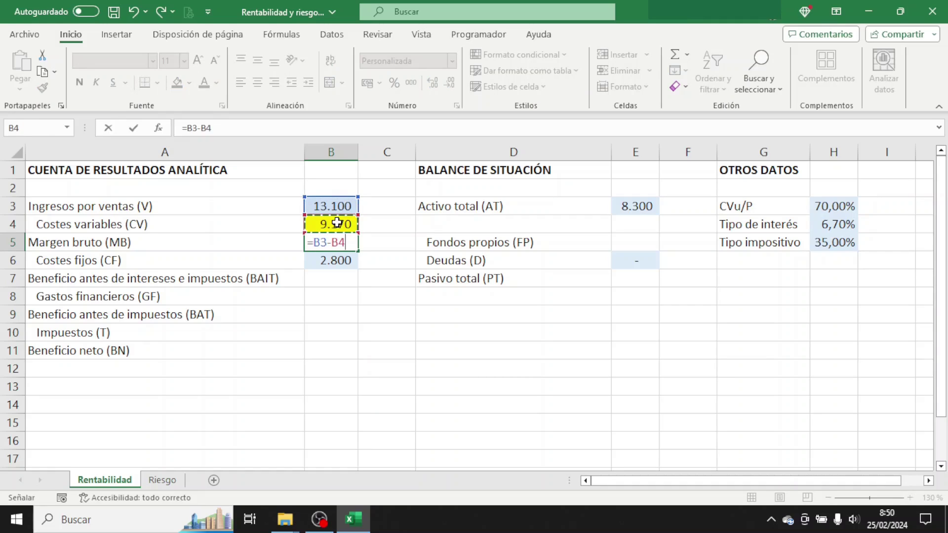
{"action": "key", "text": "Return"}
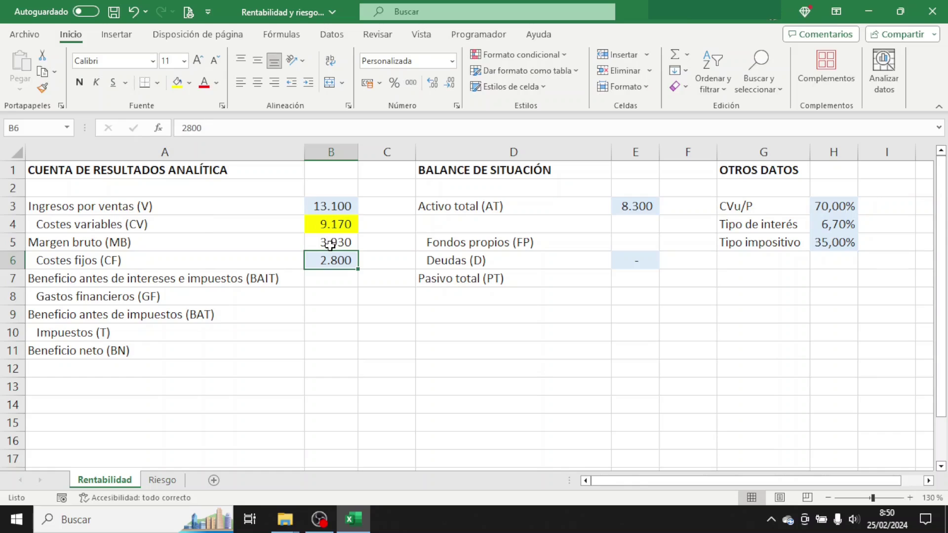
{"action": "left_click", "coordinate": [328, 242]}
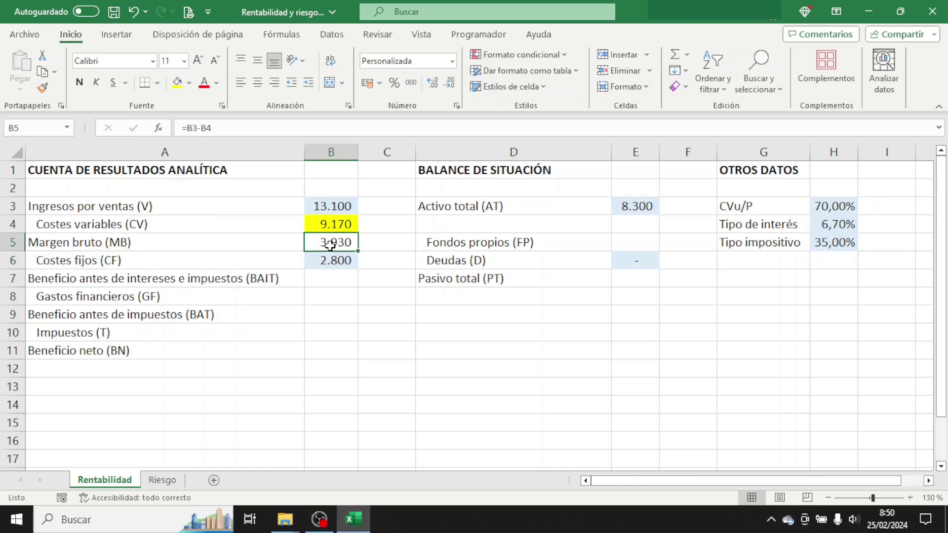
{"action": "left_click", "coordinate": [176, 82]}
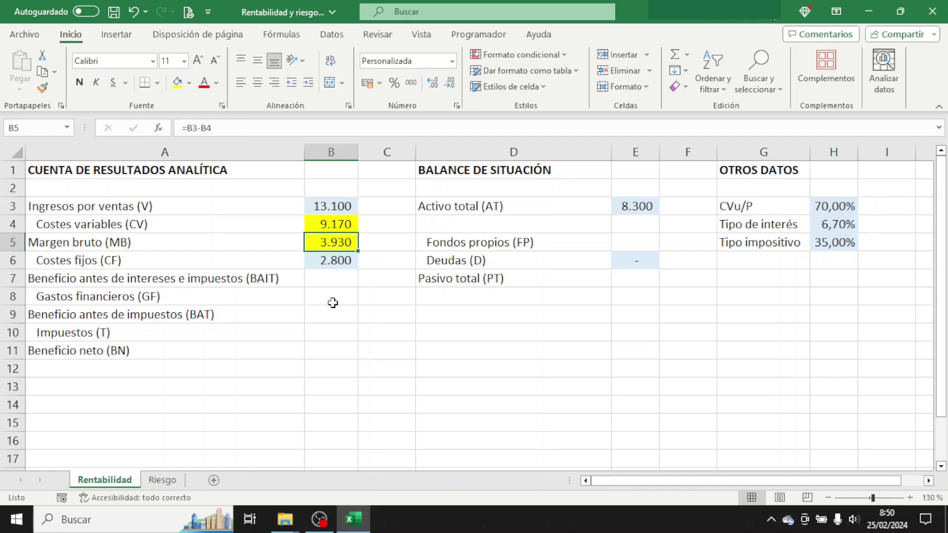
Step: Calculate Beneficio antes de intereses e impuestos (BAIT) in B7 as =B5-B6 and fill the cell yellow
{"action": "left_click", "coordinate": [334, 277]}
{"action": "type", "text": "="}
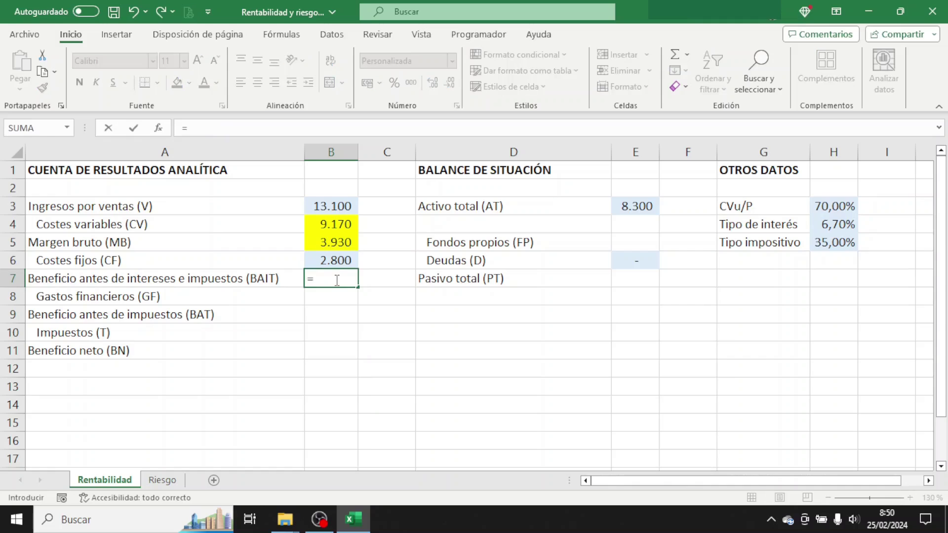
{"action": "left_click", "coordinate": [338, 243]}
{"action": "type", "text": "-"}
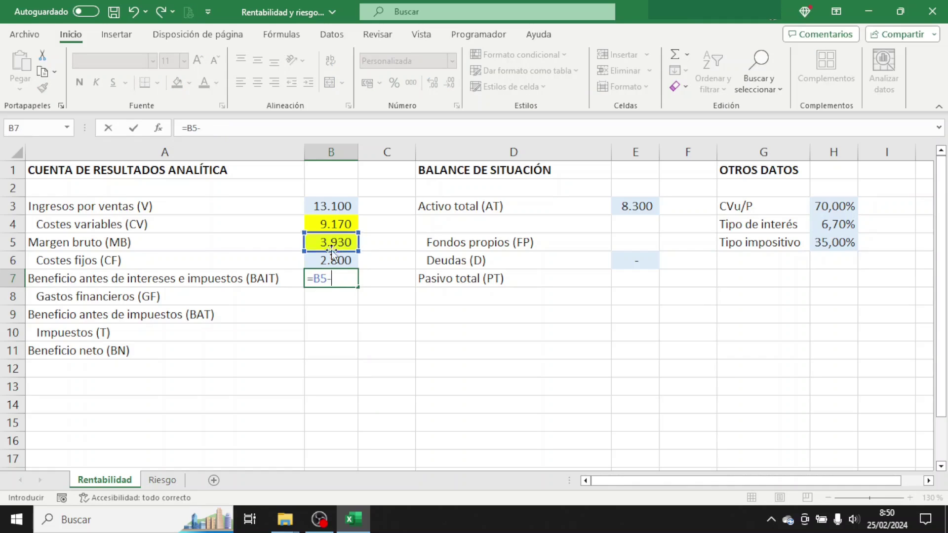
{"action": "left_click", "coordinate": [329, 259]}
{"action": "key", "text": "Return"}
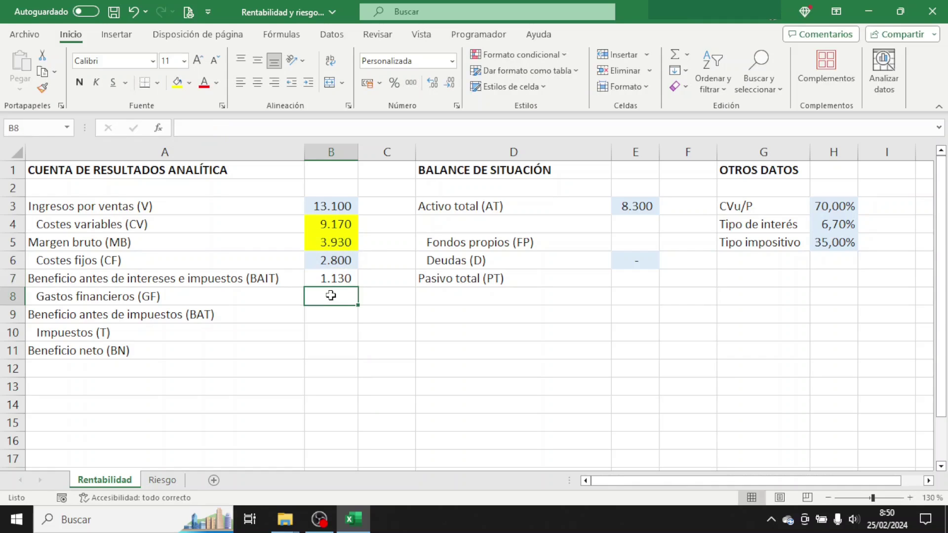
{"action": "left_click", "coordinate": [333, 278]}
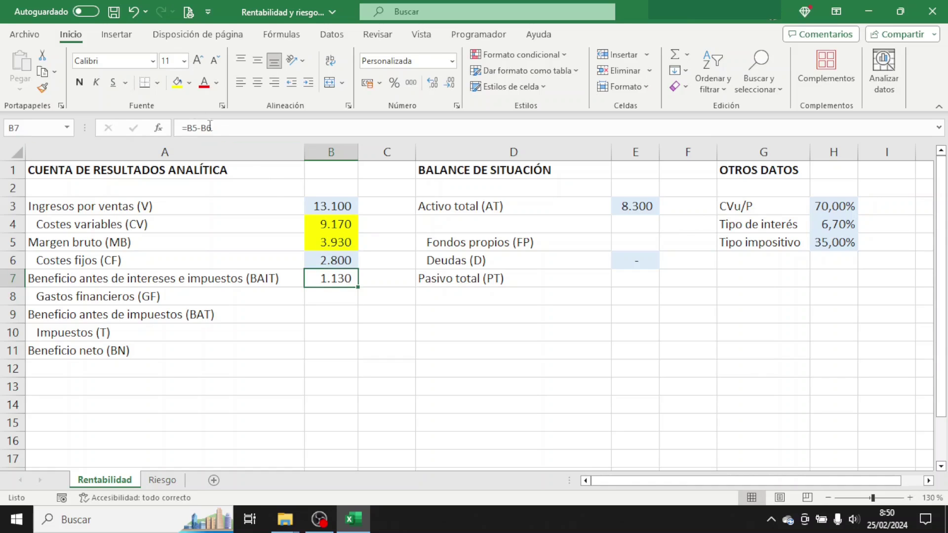
{"action": "left_click", "coordinate": [173, 88]}
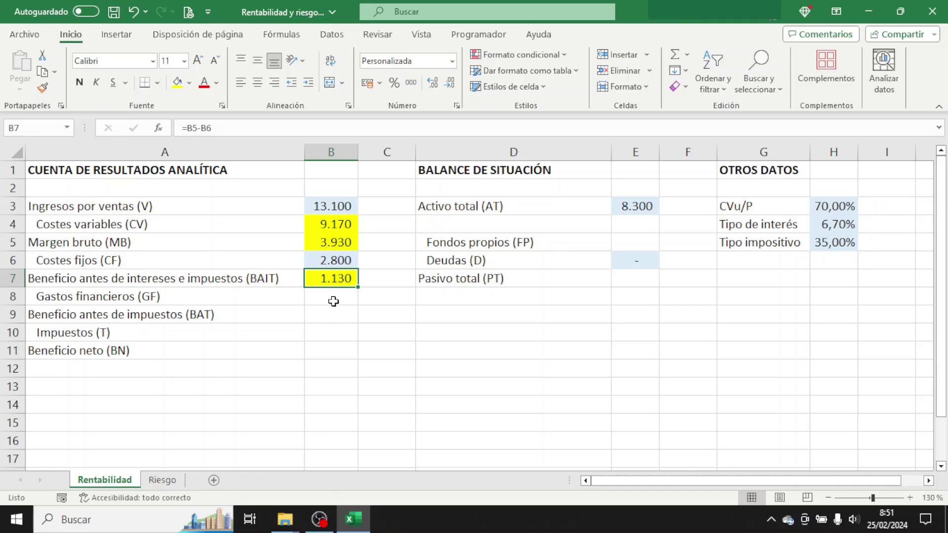
Step: Calculate Gastos financieros (GF) in B8 with the formula =H4*E6 and fill the cell yellow
{"action": "left_click", "coordinate": [331, 300]}
{"action": "type", "text": "="}
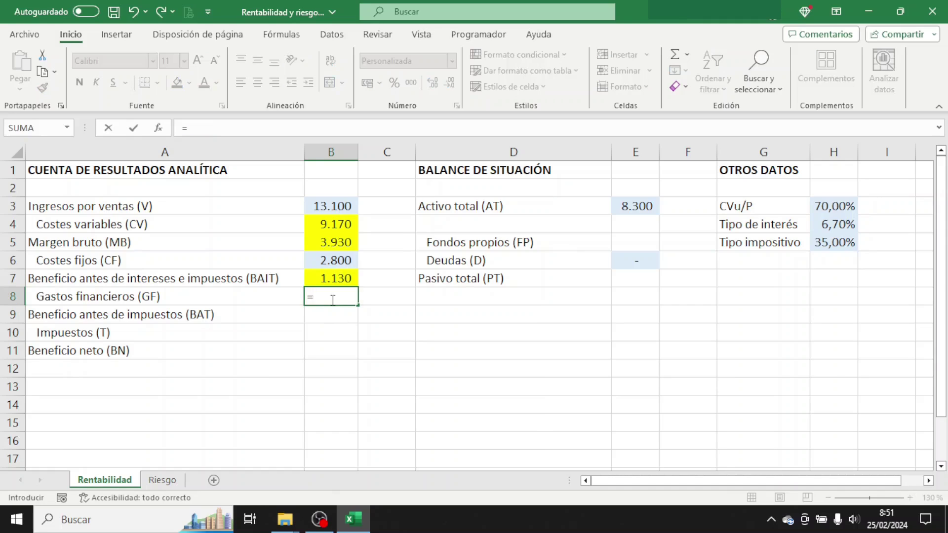
{"action": "left_click", "coordinate": [831, 229]}
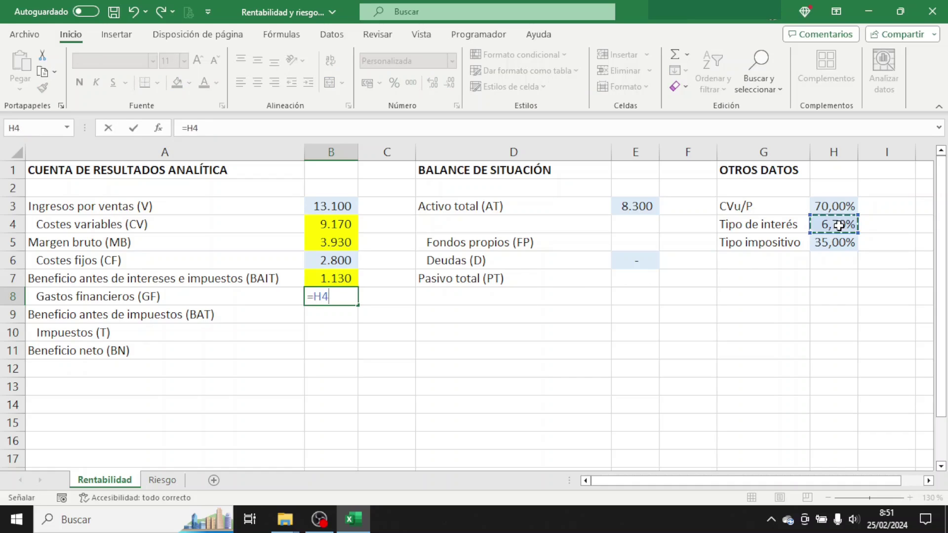
{"action": "type", "text": "*"}
{"action": "left_click", "coordinate": [650, 260]}
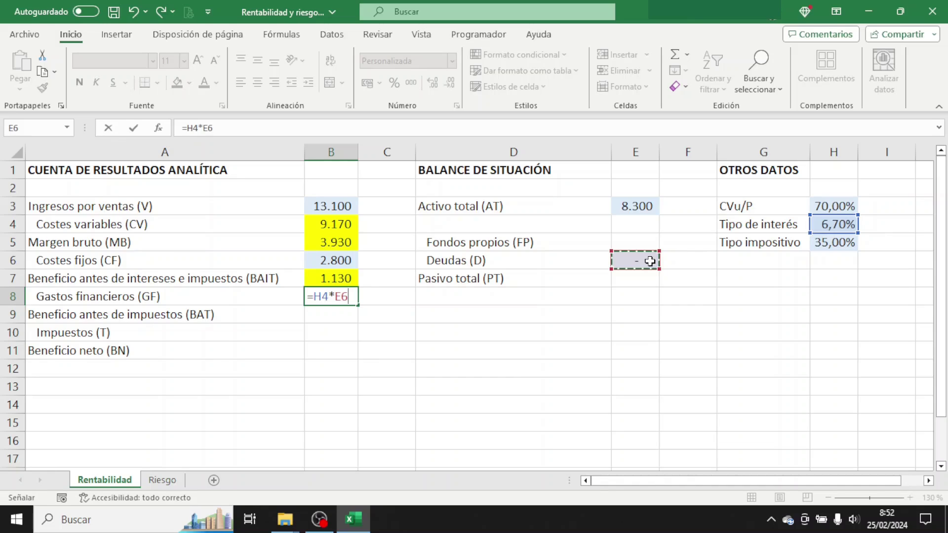
{"action": "key", "text": "Return"}
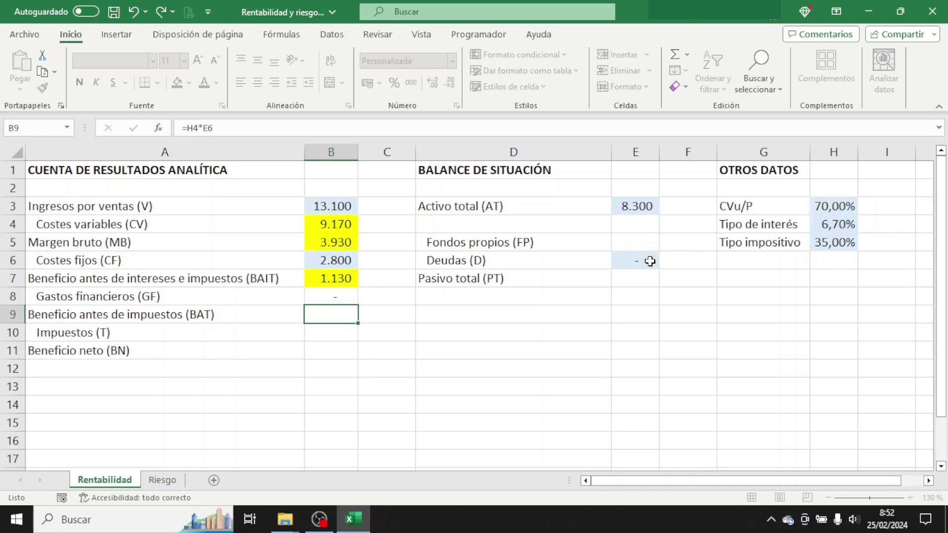
{"action": "left_click", "coordinate": [341, 294]}
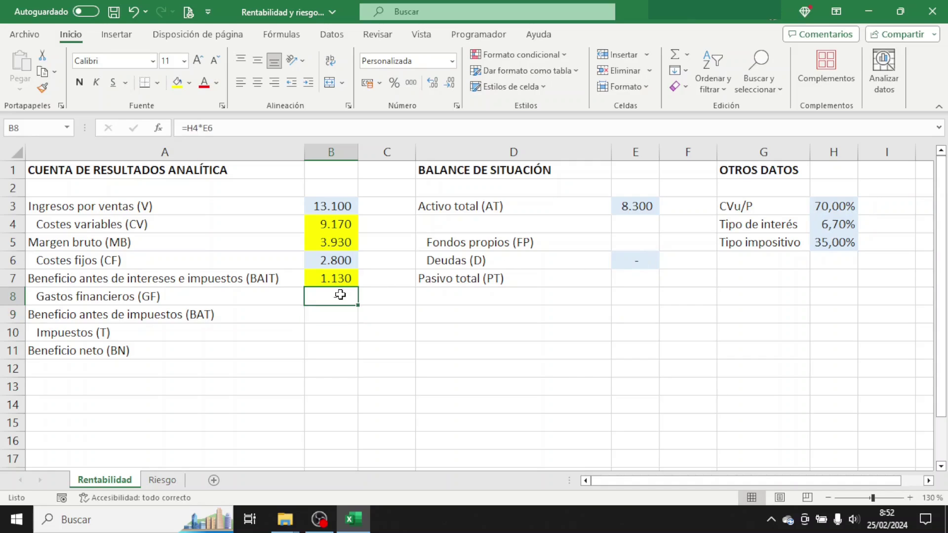
{"action": "left_click", "coordinate": [177, 85]}
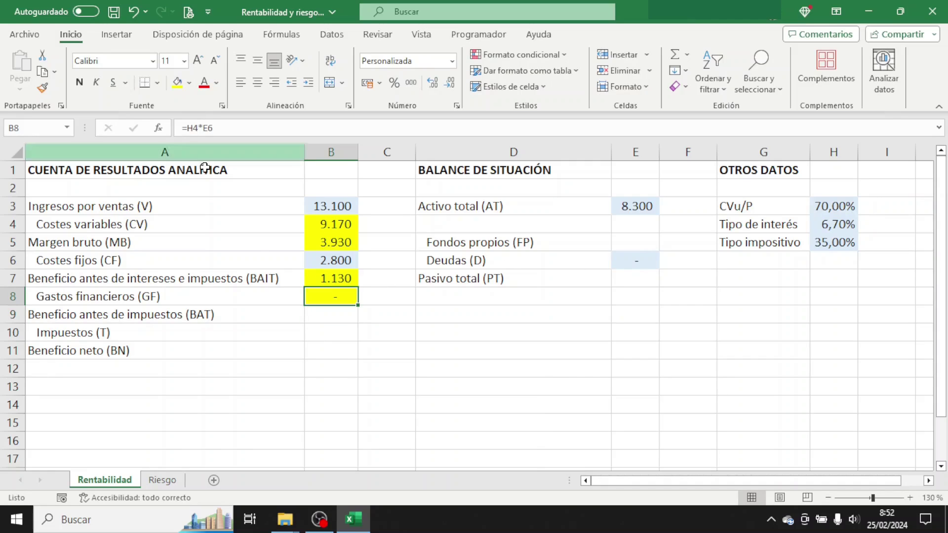
Step: Calculate Beneficio antes de impuestos (BAT) in B9 with the formula =B7-B8 and fill the cell yellow
{"action": "left_click", "coordinate": [335, 317]}
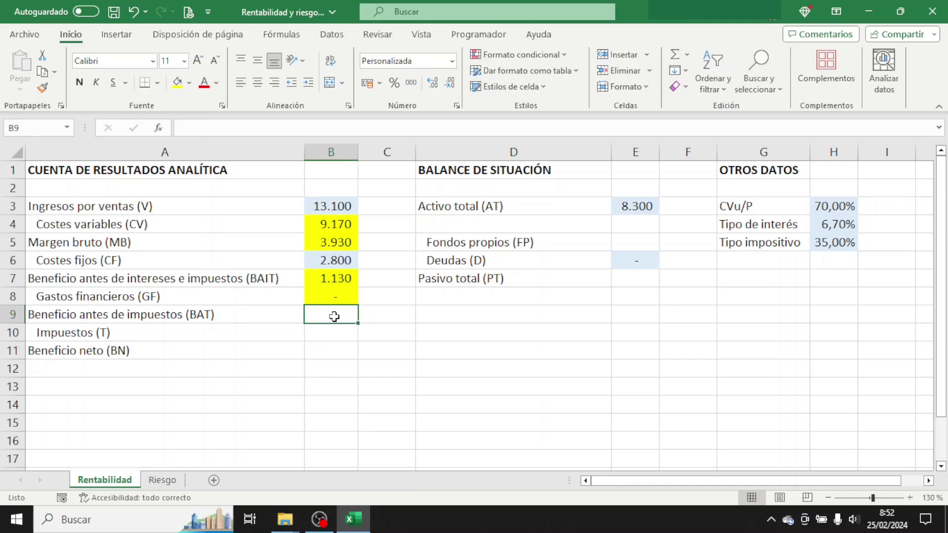
{"action": "type", "text": "="}
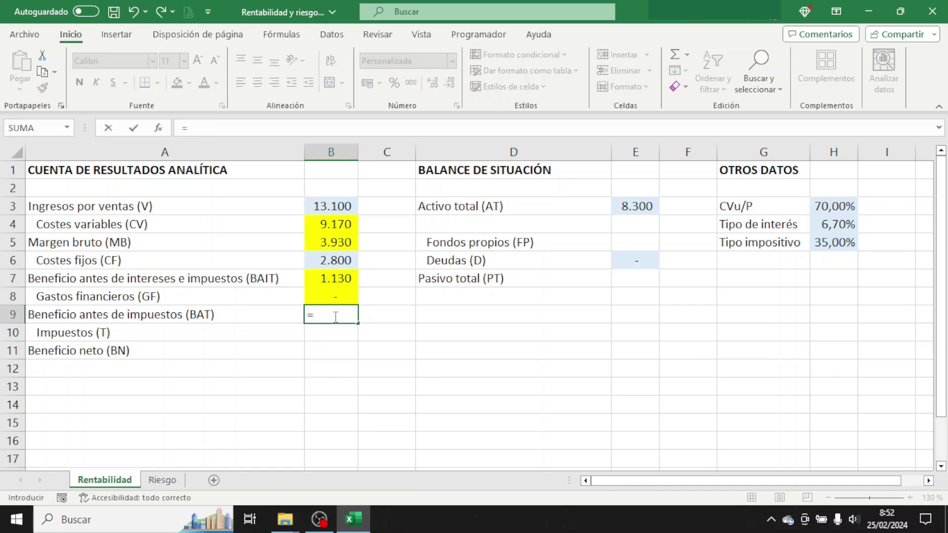
{"action": "left_click", "coordinate": [319, 279]}
{"action": "type", "text": "-"}
{"action": "left_click", "coordinate": [320, 294]}
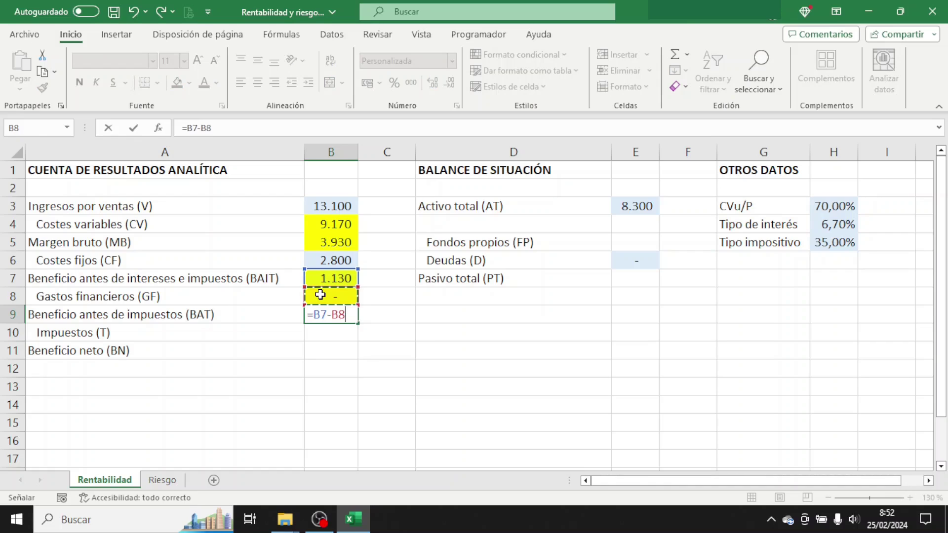
{"action": "key", "text": "Return"}
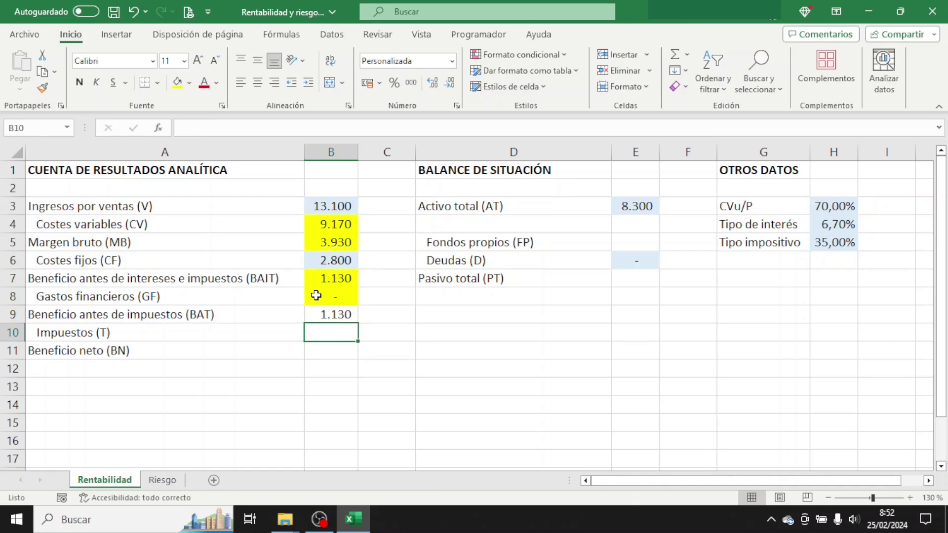
{"action": "left_click", "coordinate": [321, 316]}
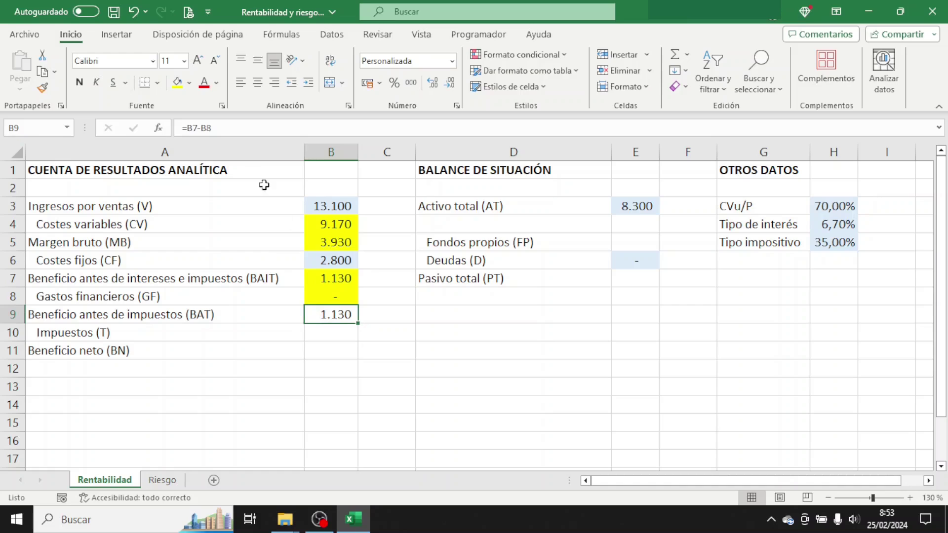
{"action": "left_click", "coordinate": [177, 83]}
Step: Calculate Impuestos (T) in B10 with the formula =H5*B9 and fill the cell yellow
{"action": "left_click", "coordinate": [319, 332]}
{"action": "type", "text": "="}
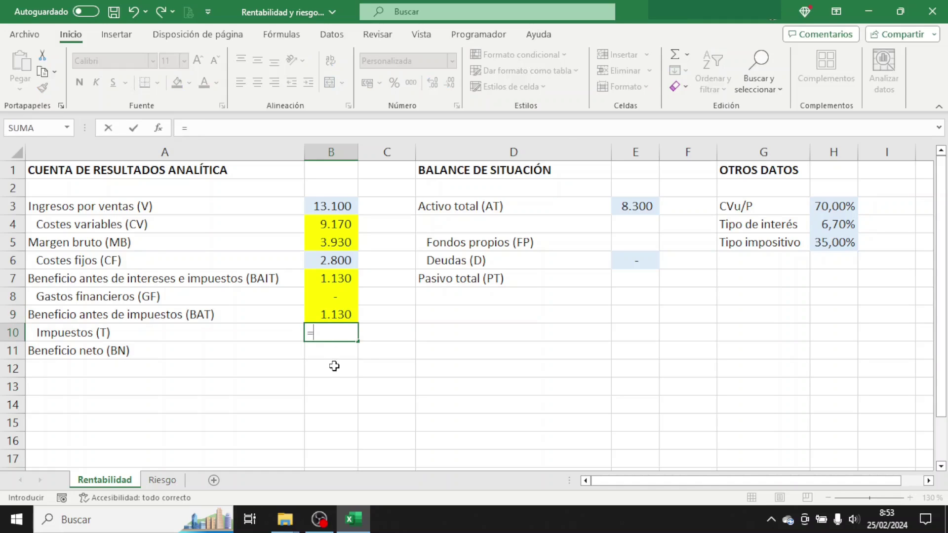
{"action": "left_click", "coordinate": [846, 244]}
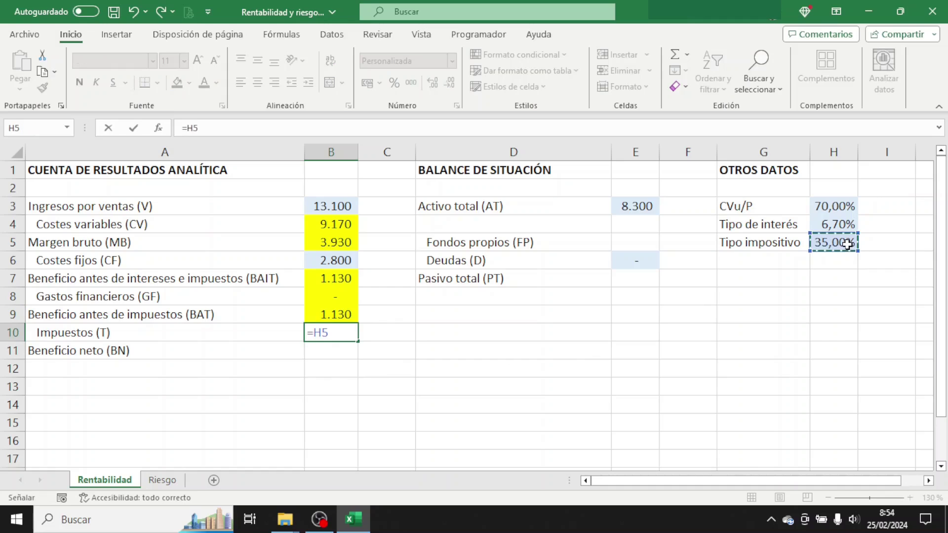
{"action": "type", "text": "*"}
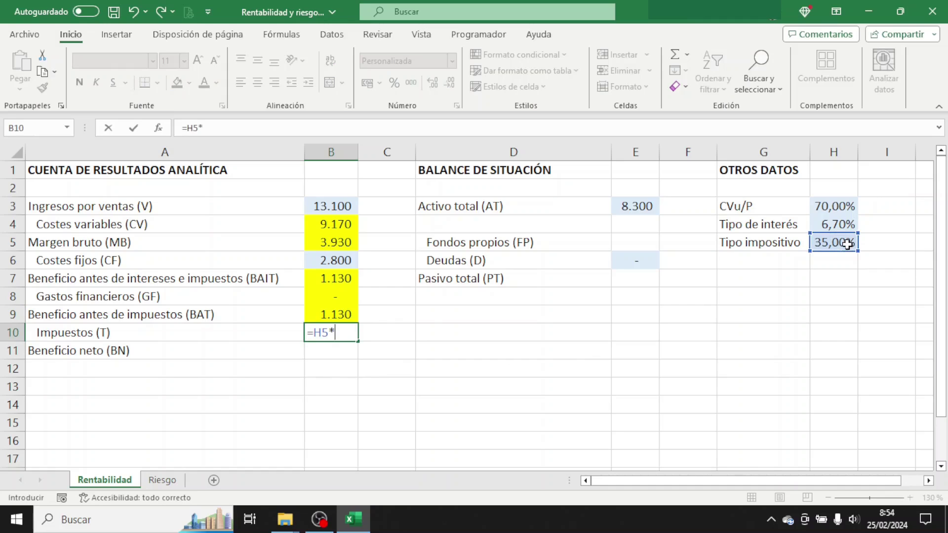
{"action": "left_click", "coordinate": [350, 314]}
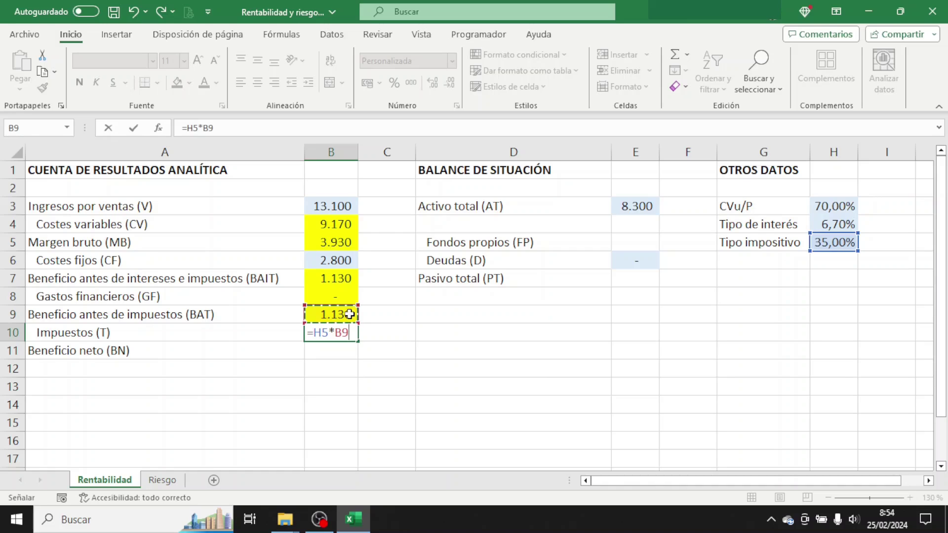
{"action": "key", "text": "Return"}
{"action": "left_click", "coordinate": [332, 332]}
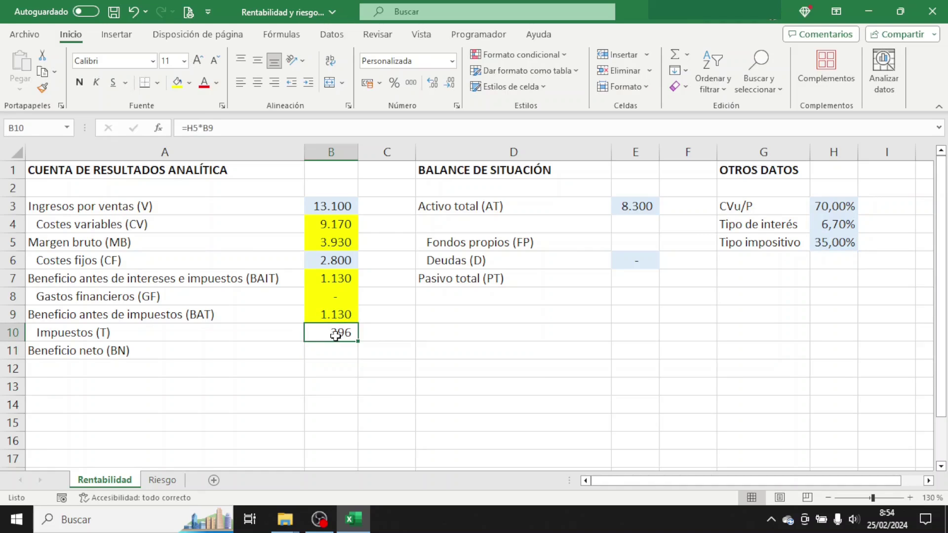
{"action": "left_click", "coordinate": [176, 87]}
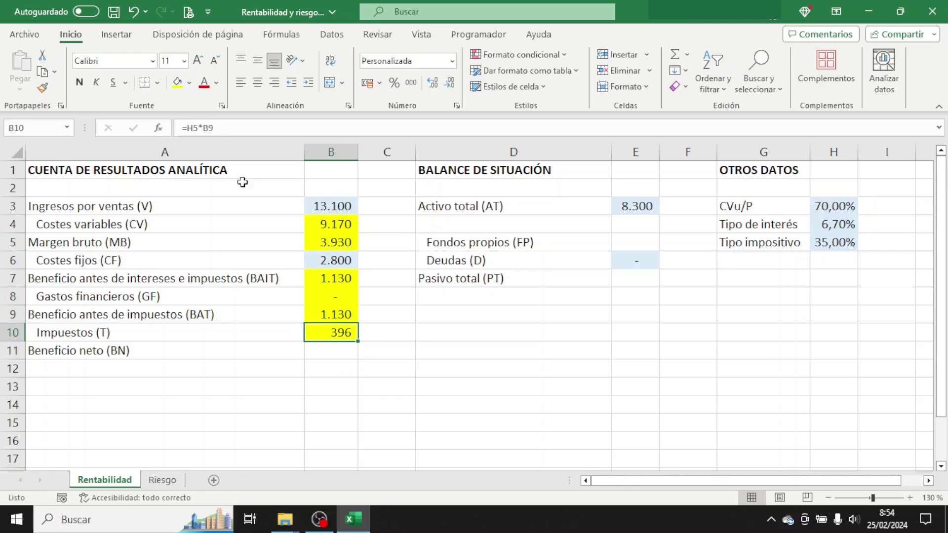
Step: Calculate Beneficio neto (BN) in B11 with the formula =B9-B10 and fill the cell yellow
{"action": "left_click", "coordinate": [333, 351]}
{"action": "type", "text": "="}
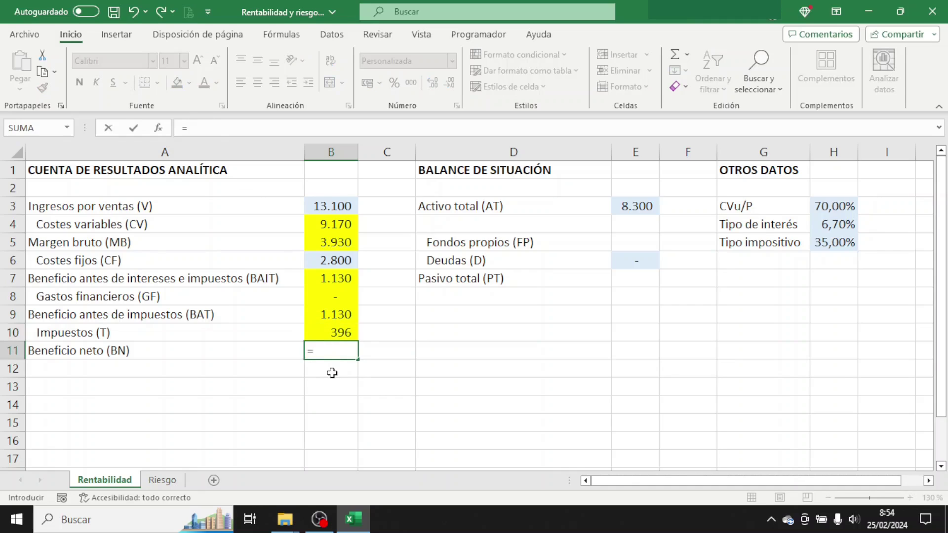
{"action": "left_click", "coordinate": [342, 311]}
{"action": "type", "text": "-"}
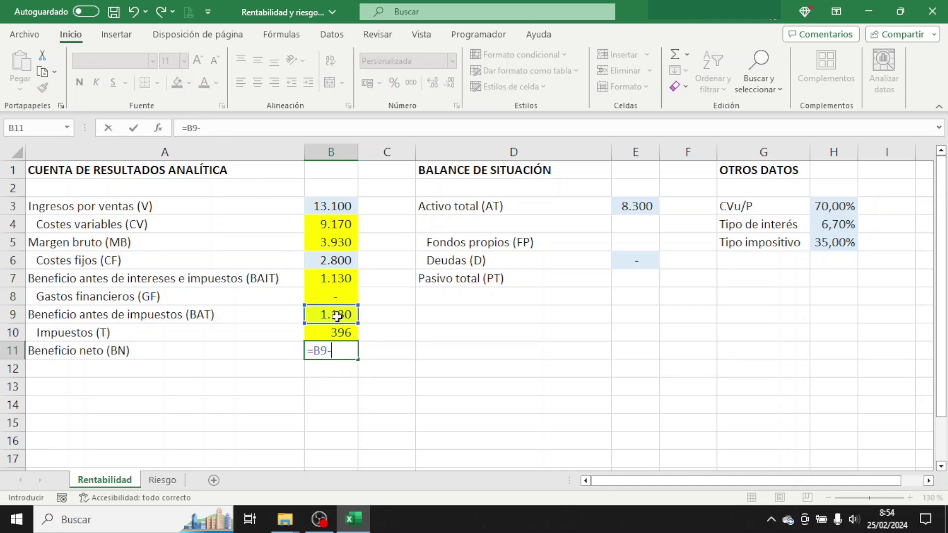
{"action": "left_click", "coordinate": [341, 332]}
{"action": "key", "text": "Return"}
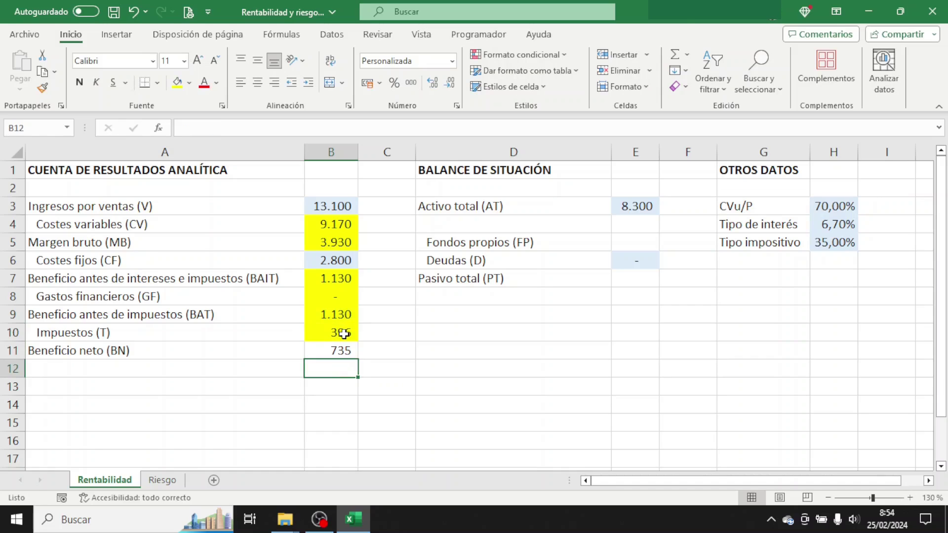
{"action": "left_click", "coordinate": [340, 350]}
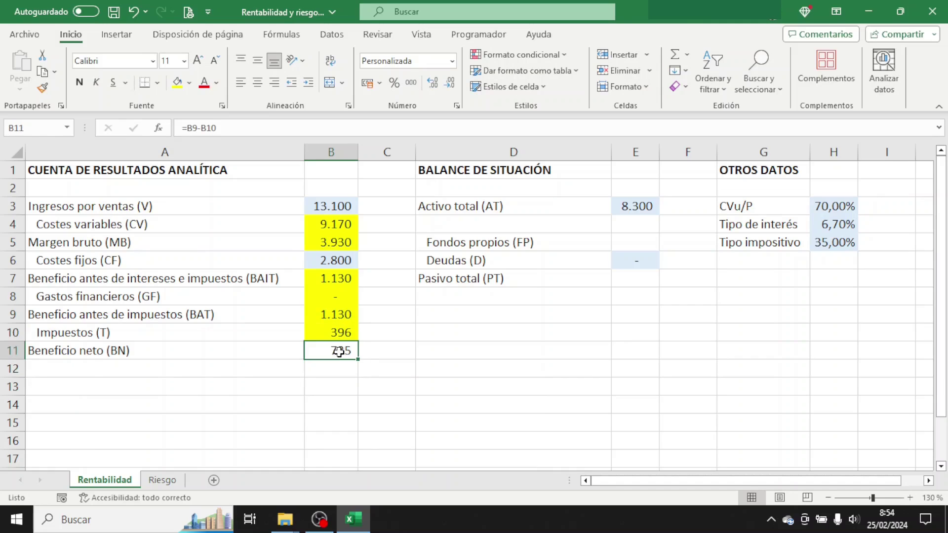
{"action": "left_click", "coordinate": [177, 82]}
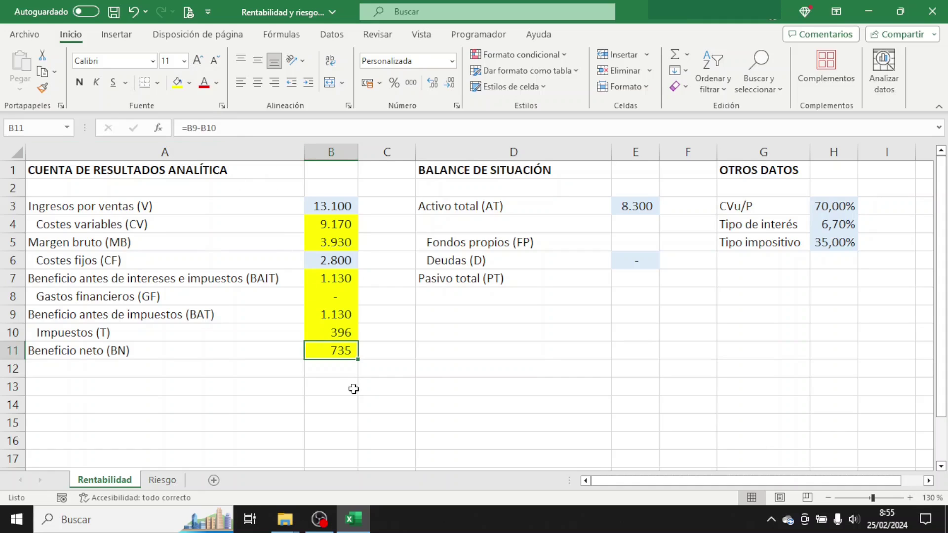
Step: Set Pasivo total (PT) in E7 equal to Activo total with the formula =E3 and fill the cell yellow
{"action": "left_click", "coordinate": [524, 171]}
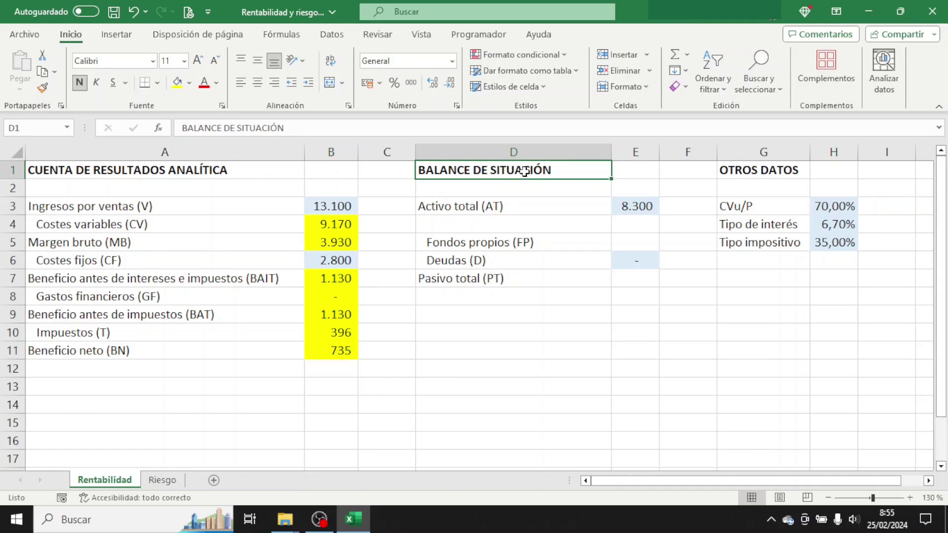
{"action": "left_click", "coordinate": [637, 280]}
{"action": "type", "text": "="}
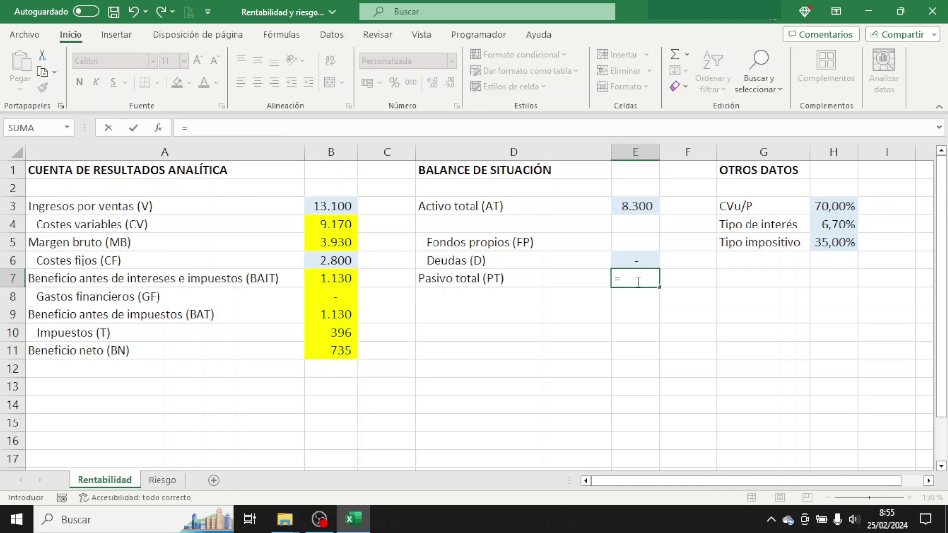
{"action": "left_click", "coordinate": [639, 207]}
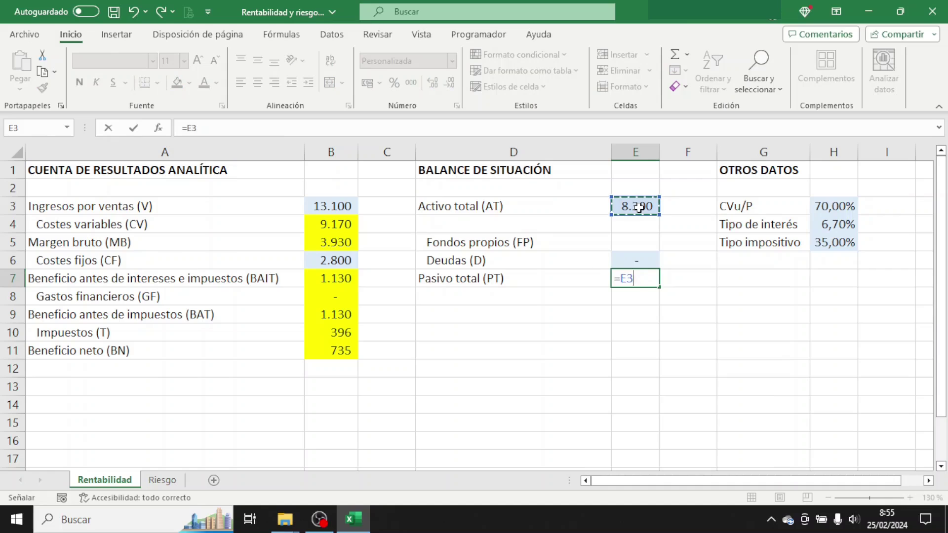
{"action": "key", "text": "Return"}
{"action": "left_click", "coordinate": [636, 276]}
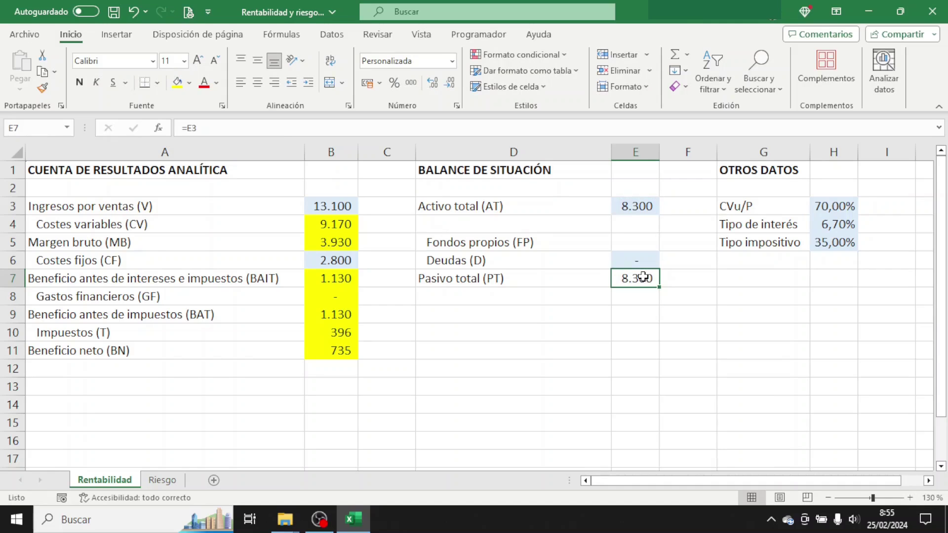
{"action": "left_click", "coordinate": [177, 83]}
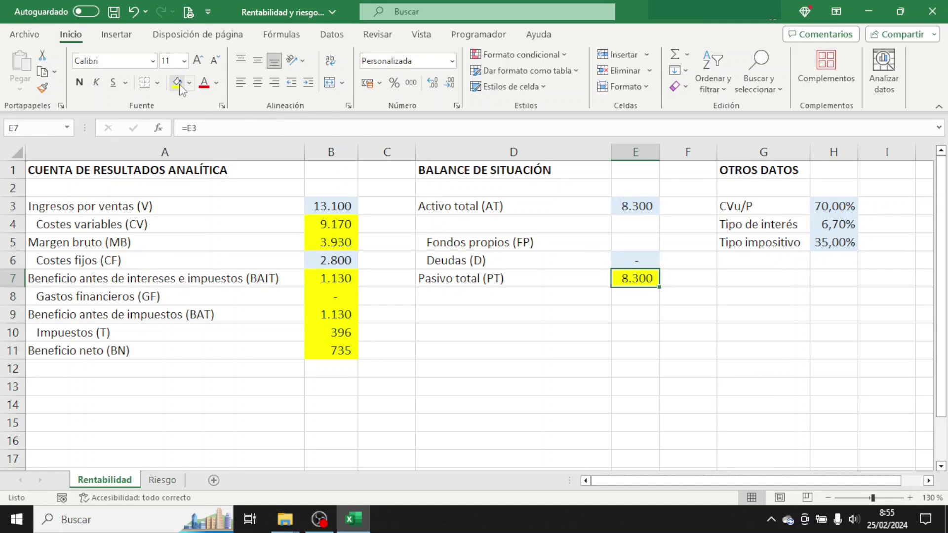
Step: Calculate Fondos propios (FP) in E5 with the formula =E7-E6 and fill the cell yellow
{"action": "left_click", "coordinate": [647, 245]}
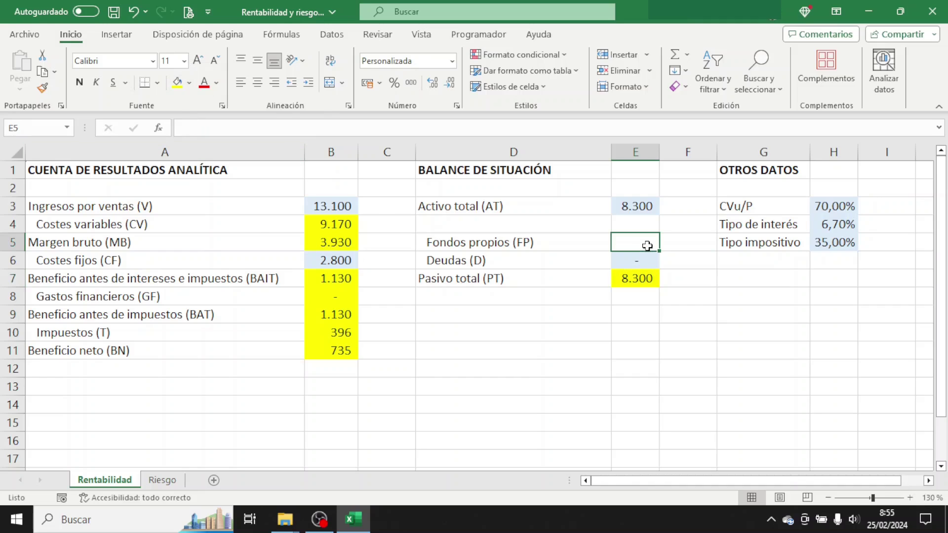
{"action": "type", "text": "="}
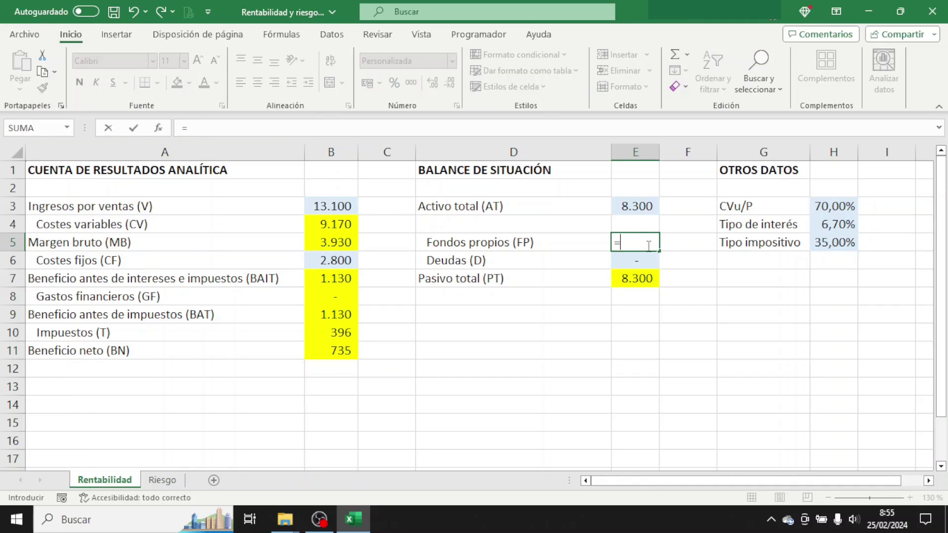
{"action": "left_click", "coordinate": [632, 281]}
{"action": "type", "text": "-"}
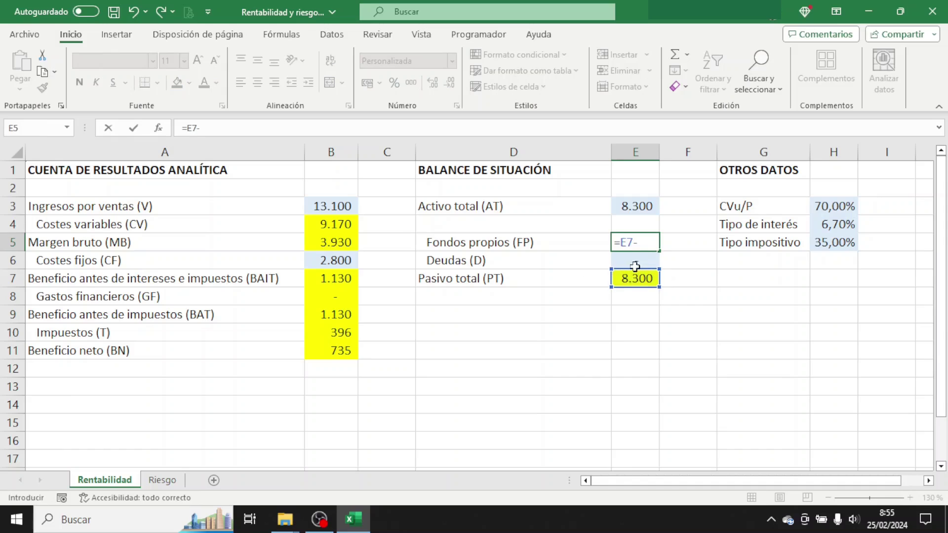
{"action": "left_click", "coordinate": [634, 259]}
{"action": "type", "text": ")"}
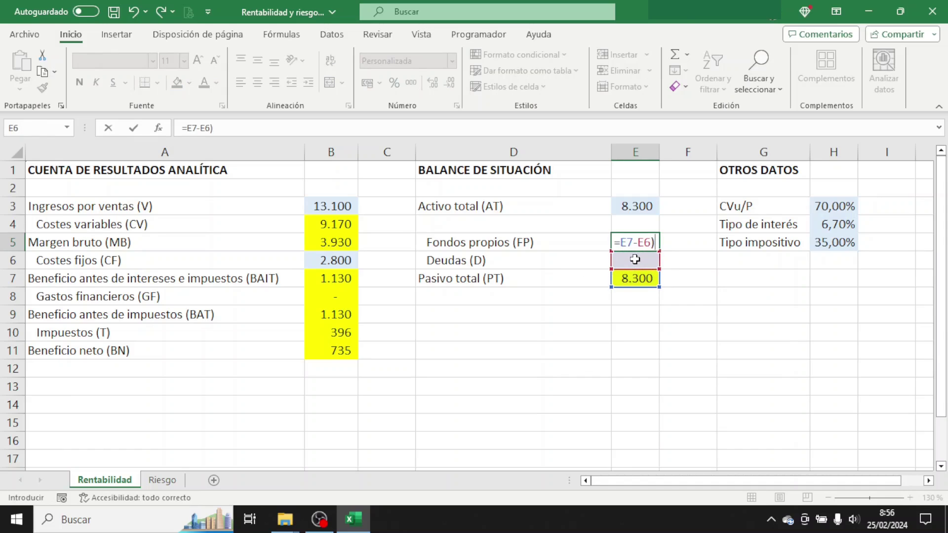
{"action": "key", "text": "BackSpace"}
{"action": "key", "text": "Return"}
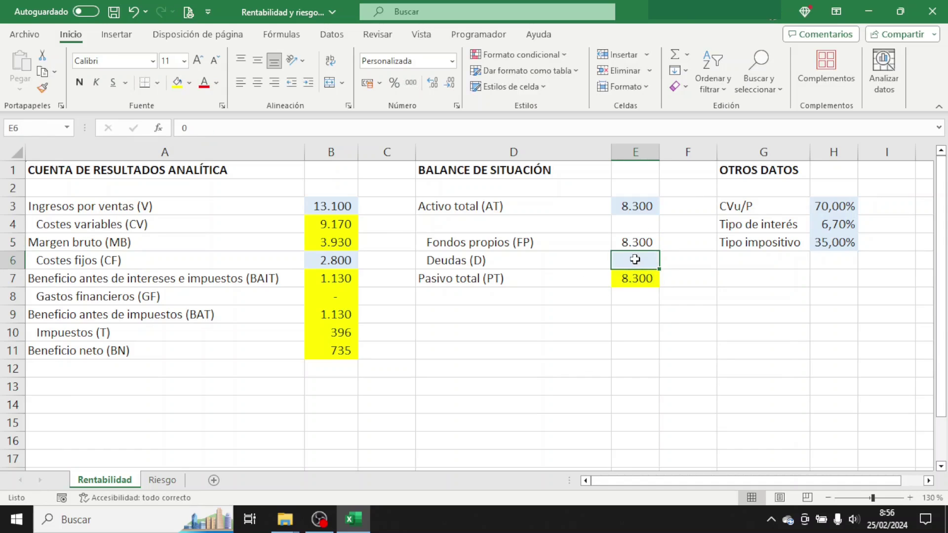
{"action": "left_click", "coordinate": [640, 243]}
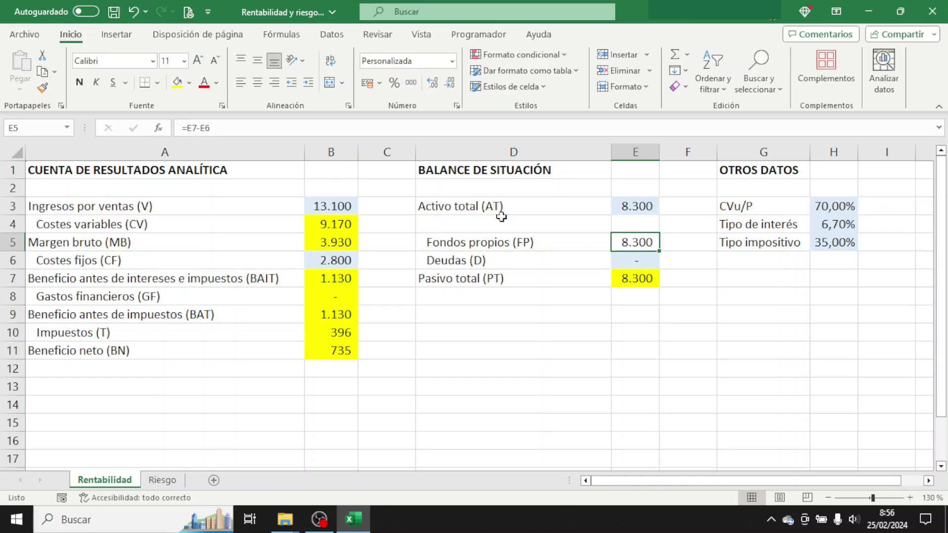
{"action": "left_click", "coordinate": [177, 82]}
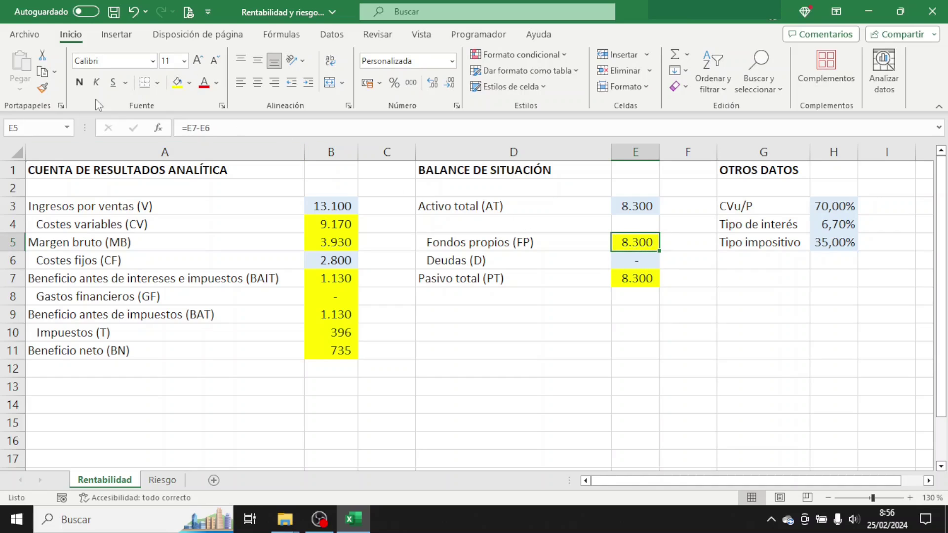
Step: Enter the label "Rentabilidad económica (RE)" in A14 and make it bold
{"action": "left_click", "coordinate": [47, 404]}
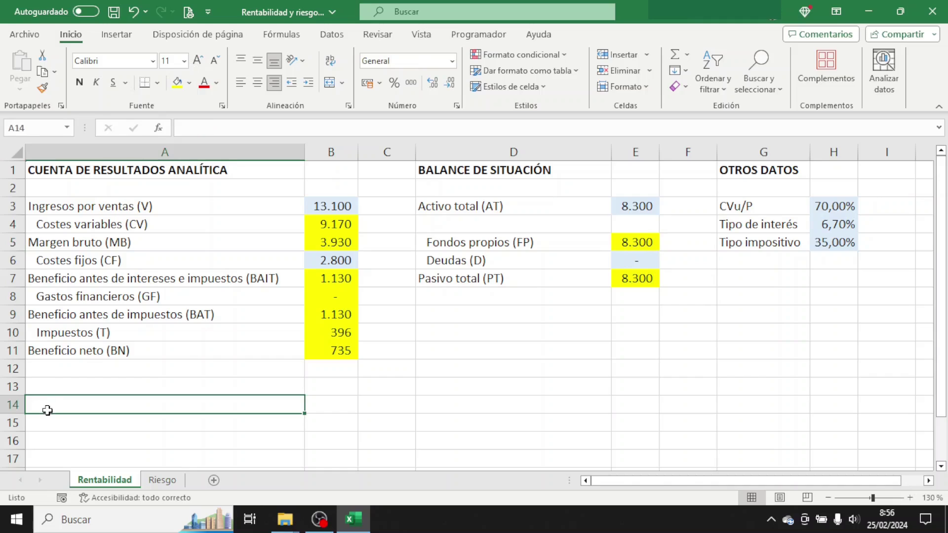
{"action": "type", "text": "Rentabilida"}
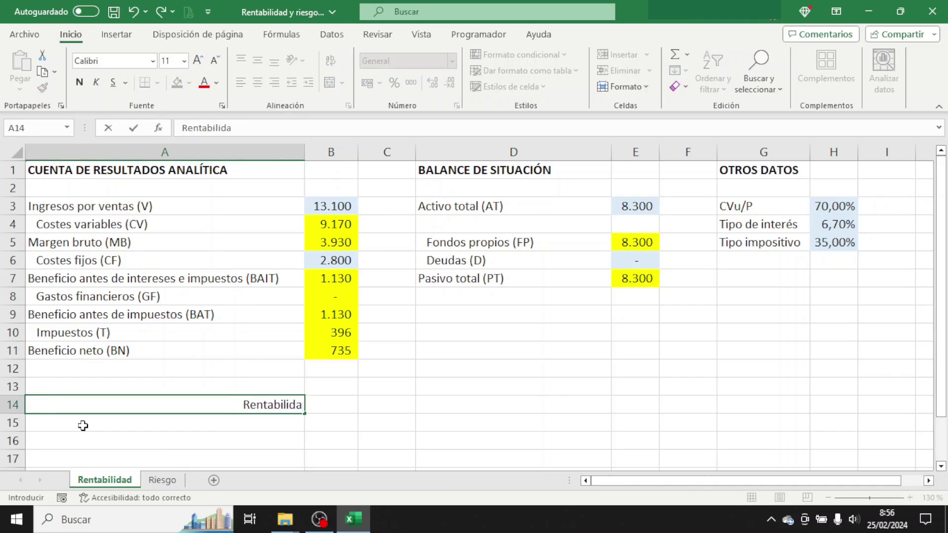
{"action": "type", "text": "d económ"}
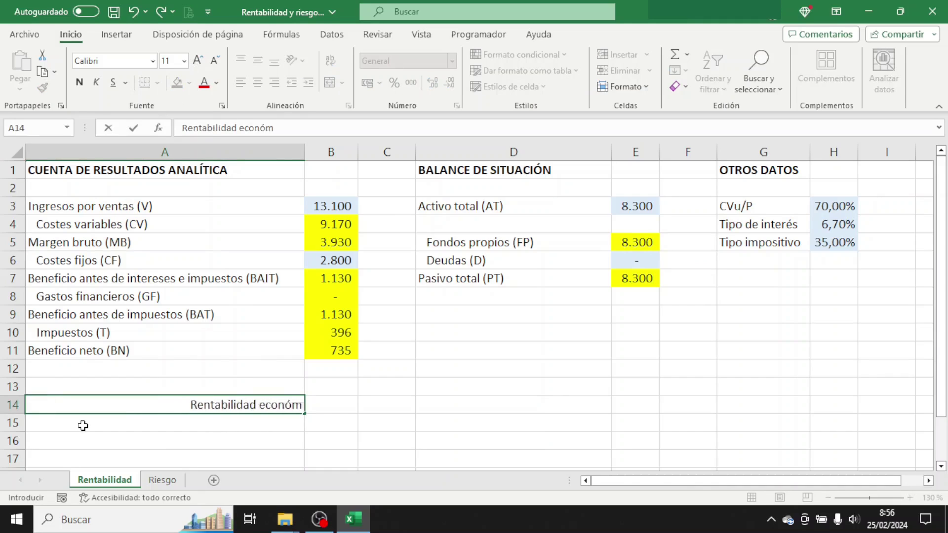
{"action": "type", "text": "ica (RE)"}
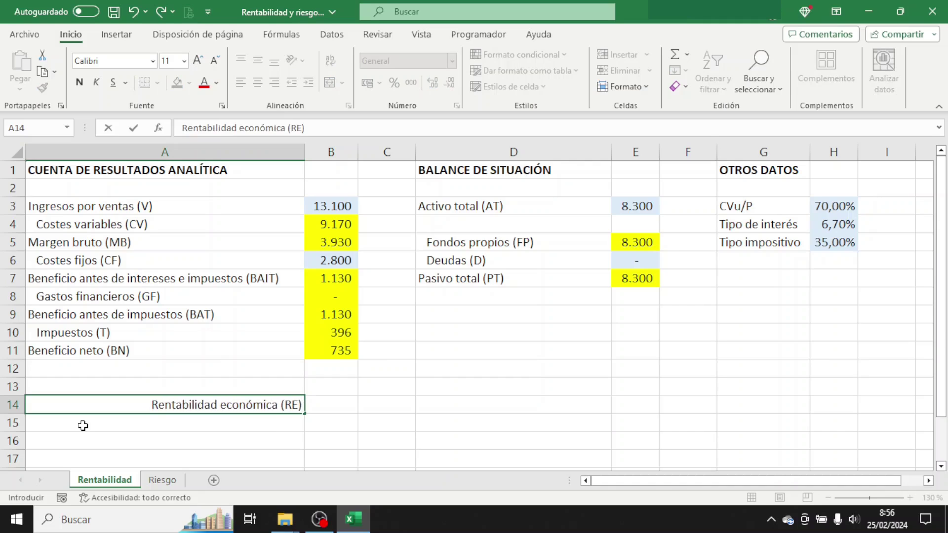
{"action": "key", "text": "Tab"}
{"action": "left_click", "coordinate": [163, 403]}
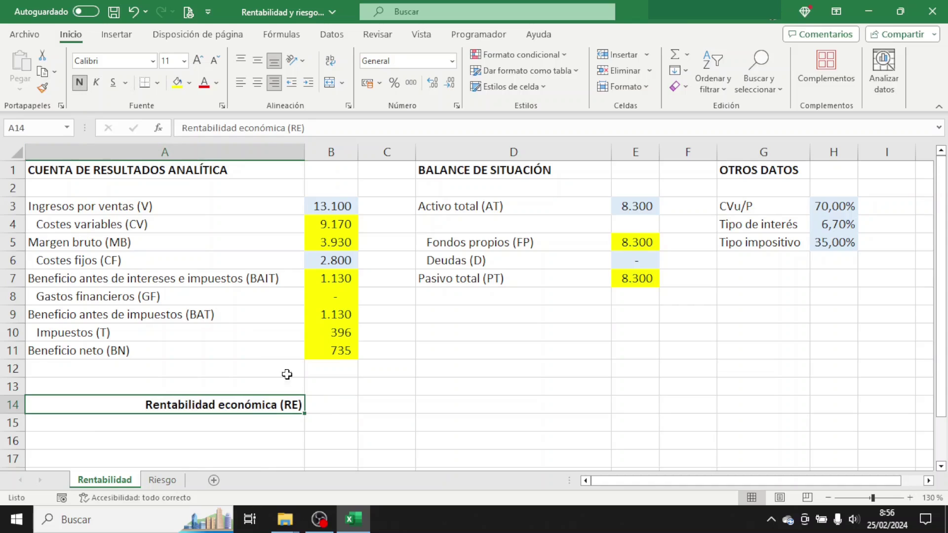
Step: Calculate Rentabilidad económica (RE) in B14 with the formula =B7/E3 and fill the cell yellow
{"action": "left_click", "coordinate": [331, 404]}
{"action": "type", "text": "="}
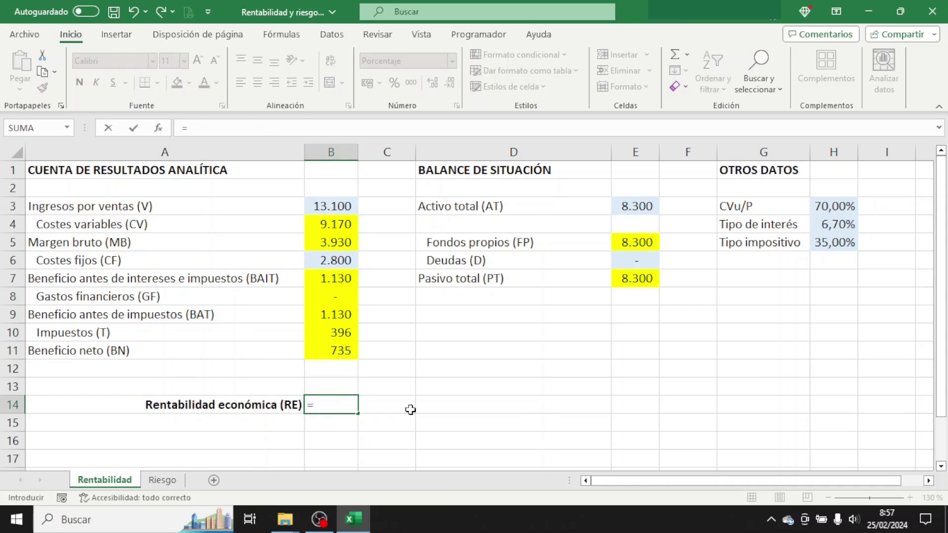
{"action": "left_click", "coordinate": [345, 280]}
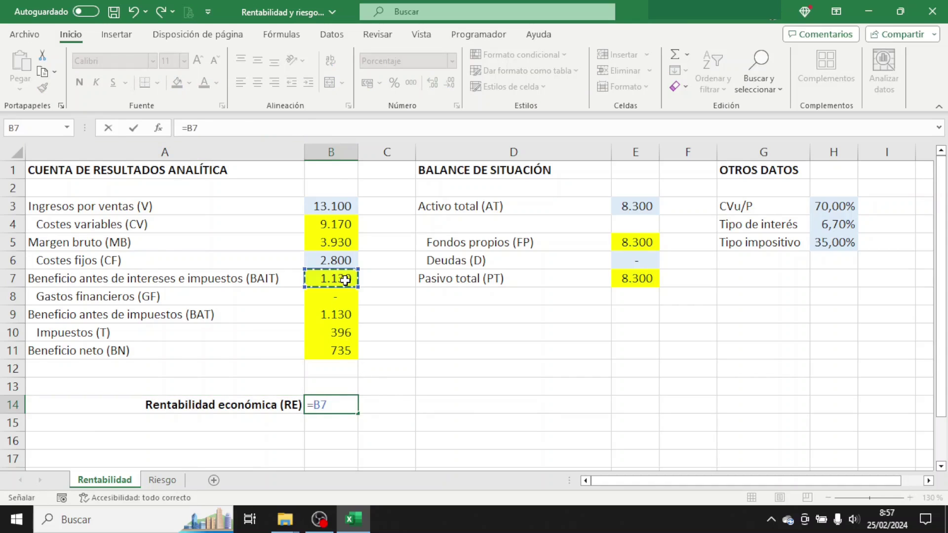
{"action": "type", "text": "/"}
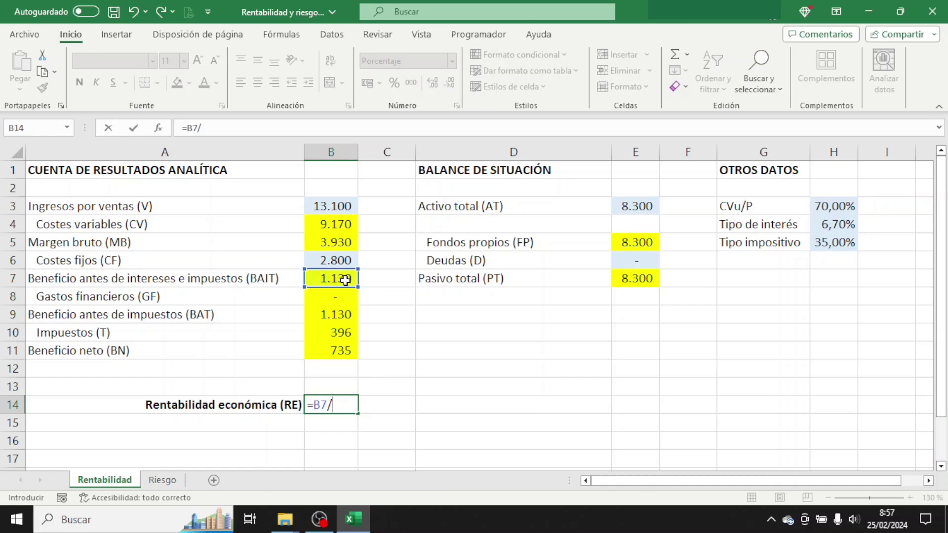
{"action": "left_click", "coordinate": [626, 208]}
{"action": "key", "text": "Return"}
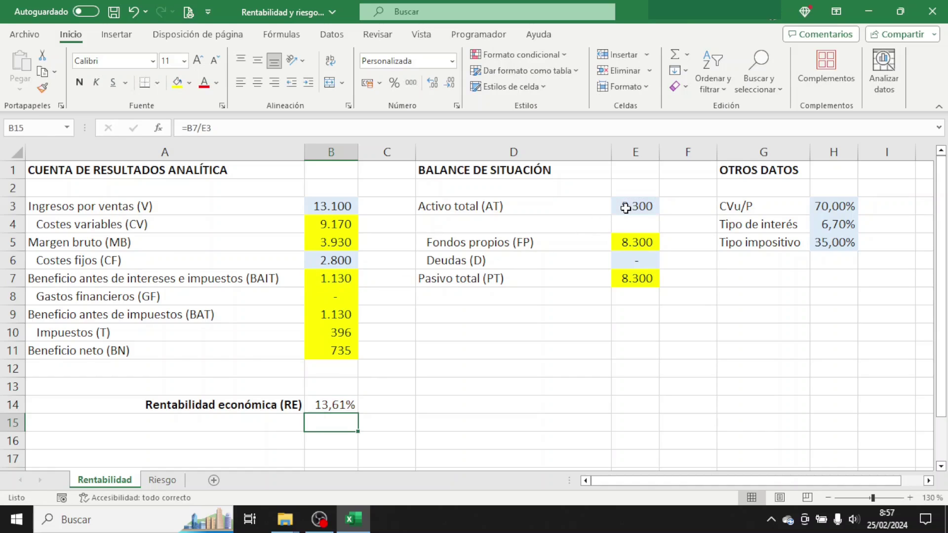
{"action": "left_click", "coordinate": [329, 403]}
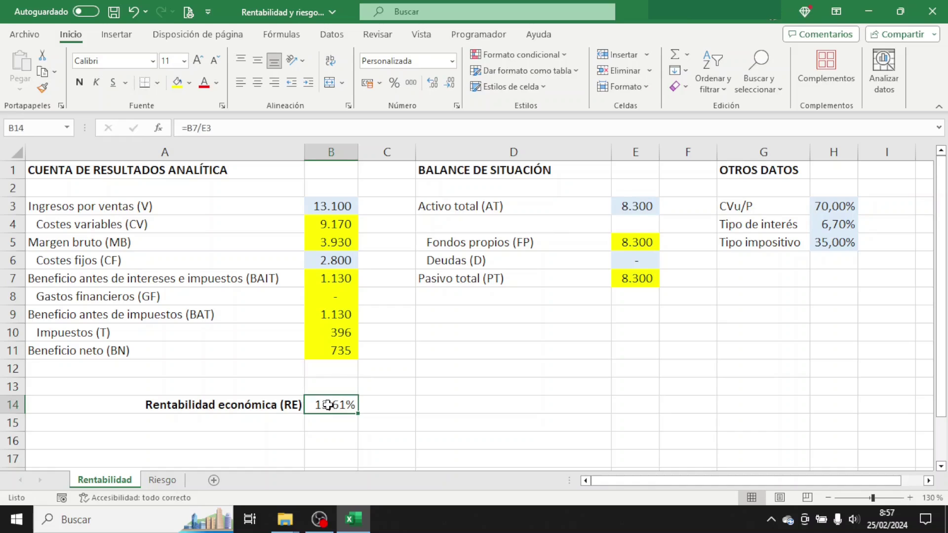
{"action": "left_click", "coordinate": [177, 83]}
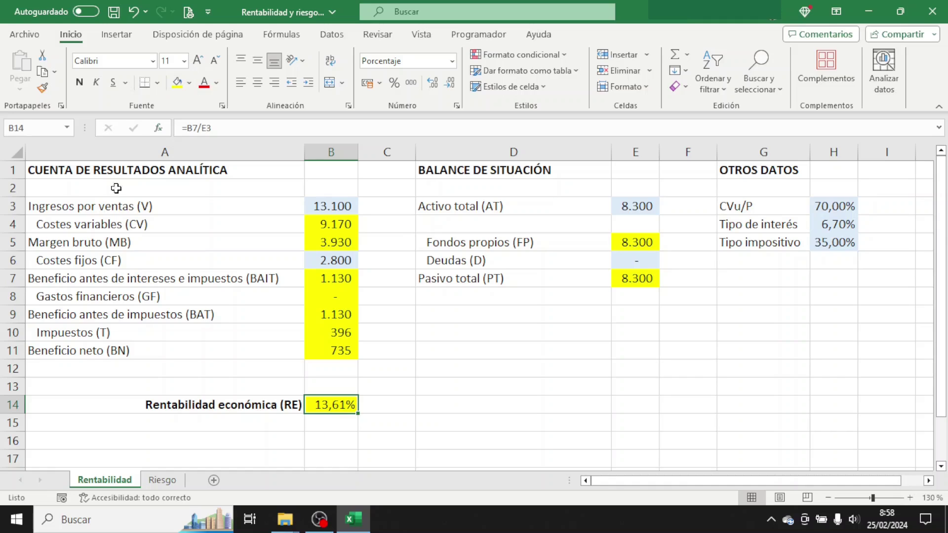
Step: Enter the label "Margen sobre ventas" in A16 and make it bold
{"action": "left_click", "coordinate": [176, 440]}
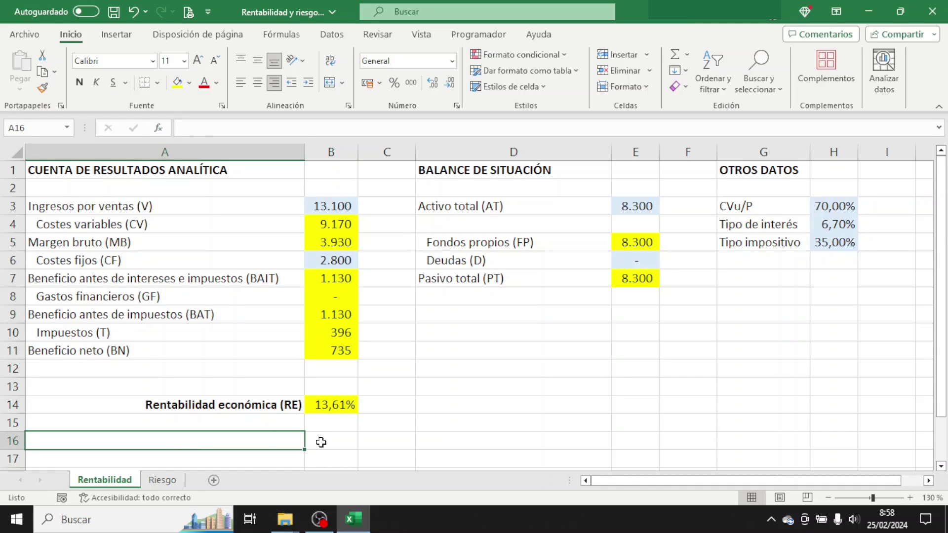
{"action": "type", "text": "Margen sobr"}
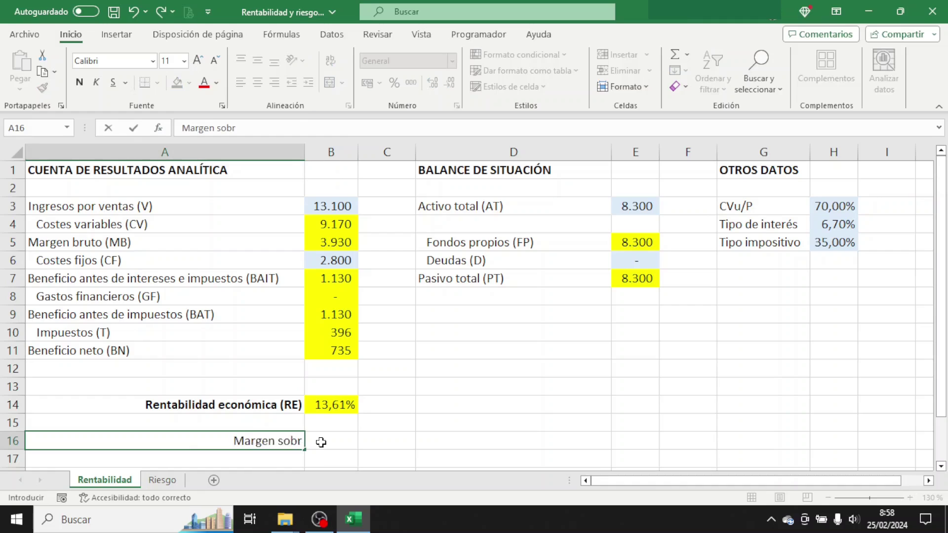
{"action": "type", "text": "e ventas"}
{"action": "left_click", "coordinate": [320, 442]}
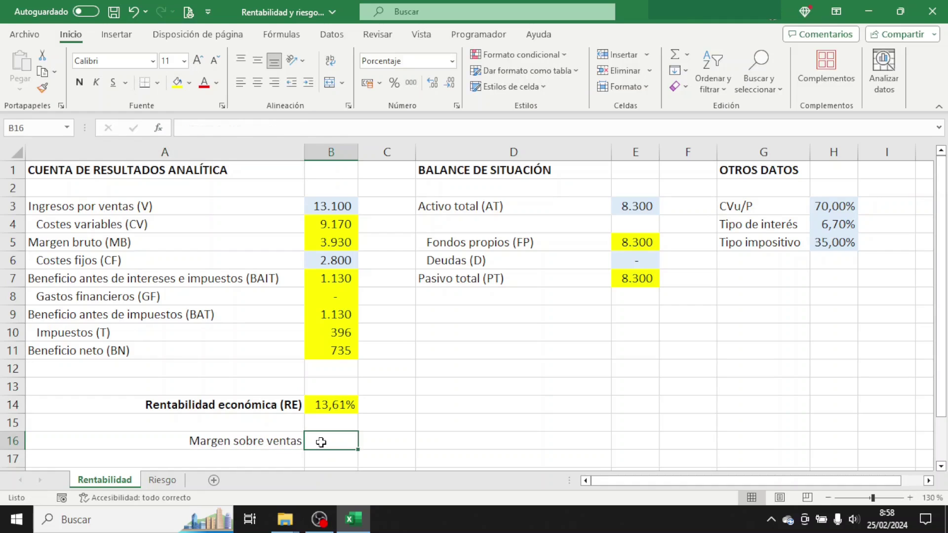
{"action": "left_click", "coordinate": [279, 440]}
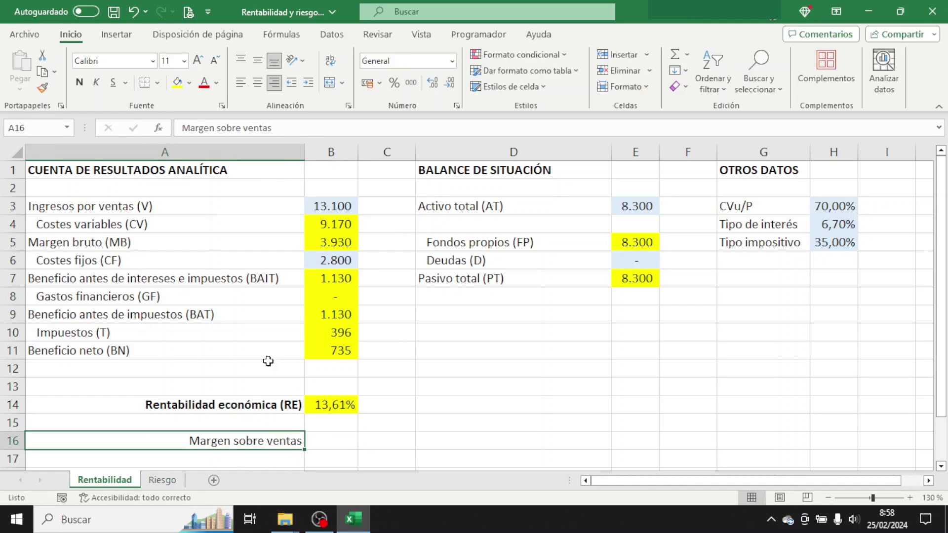
{"action": "left_click", "coordinate": [80, 83]}
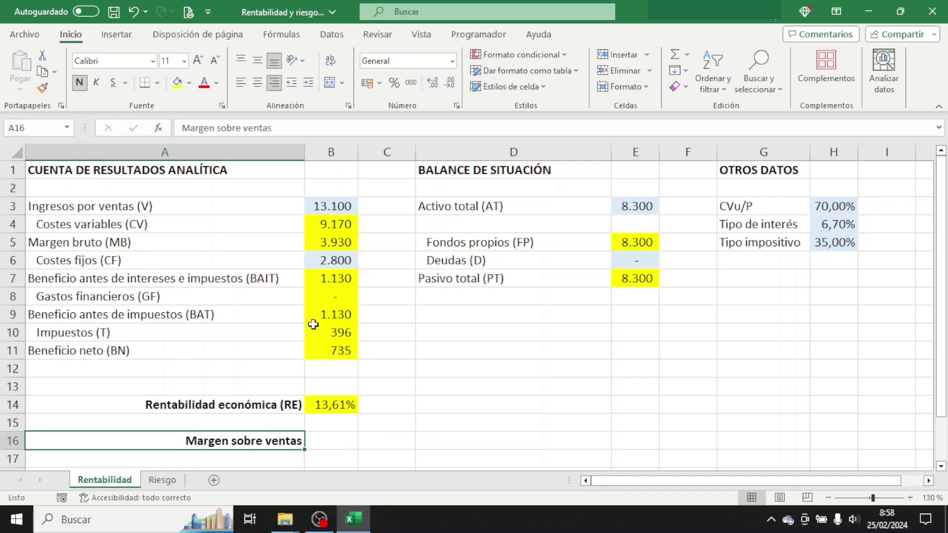
Step: Calculate Margen sobre ventas in B16 with the formula =B7/B3 and fill the cell yellow
{"action": "left_click", "coordinate": [345, 435]}
{"action": "type", "text": "="}
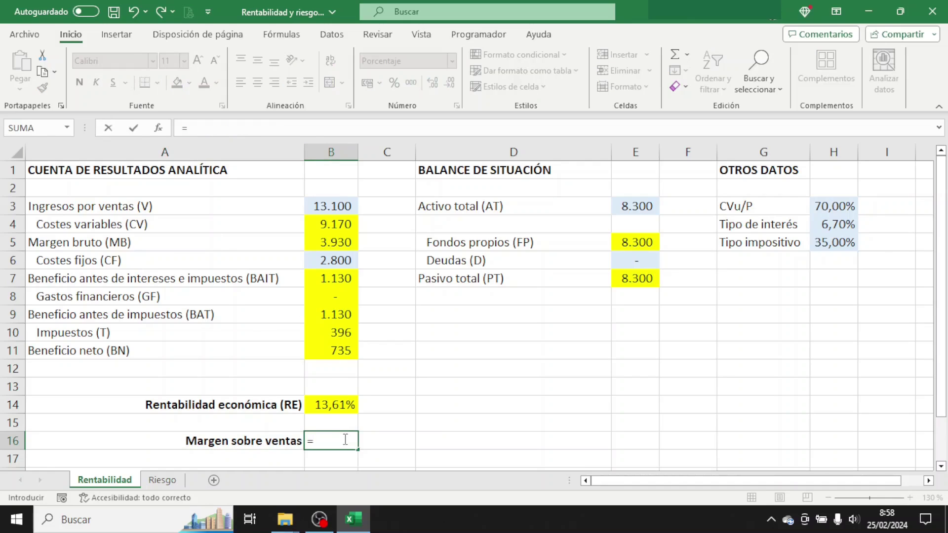
{"action": "left_click", "coordinate": [338, 280]}
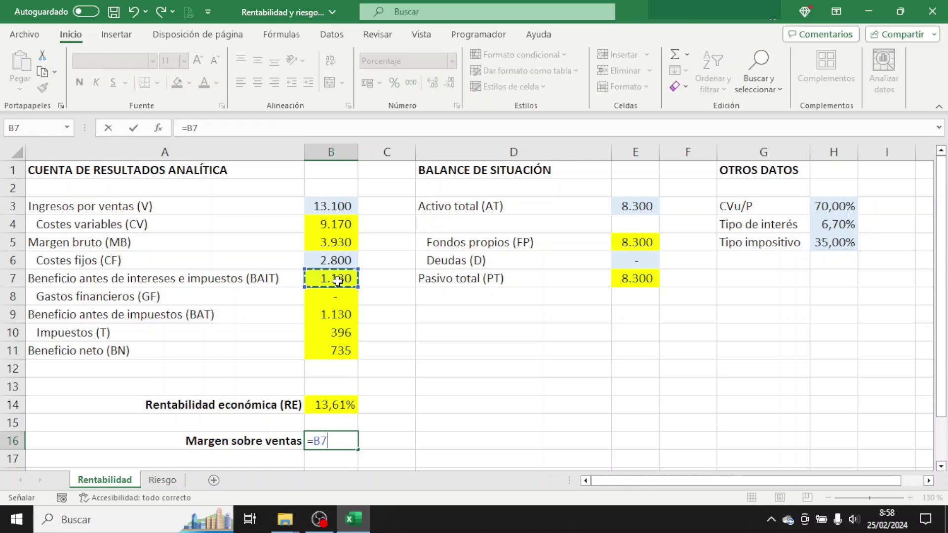
{"action": "type", "text": "/"}
{"action": "left_click", "coordinate": [340, 207]}
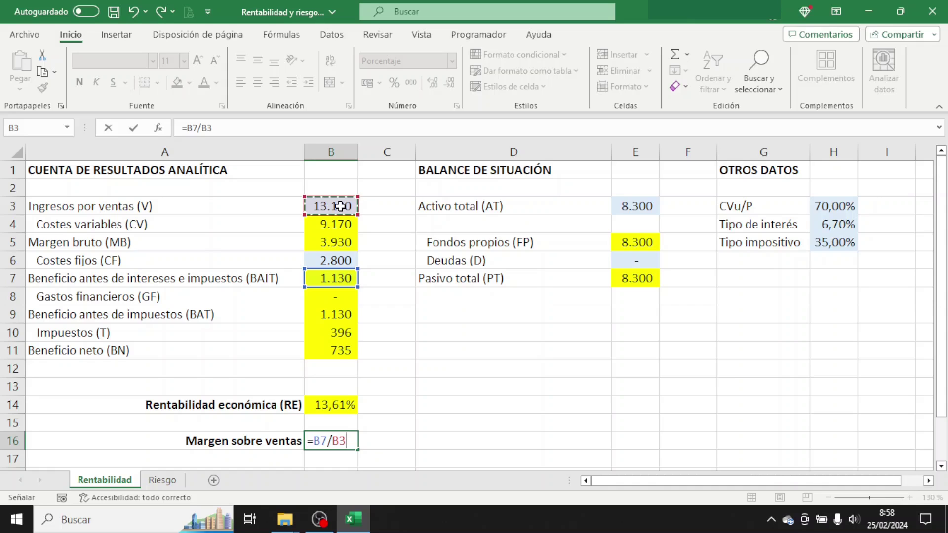
{"action": "key", "text": "Return"}
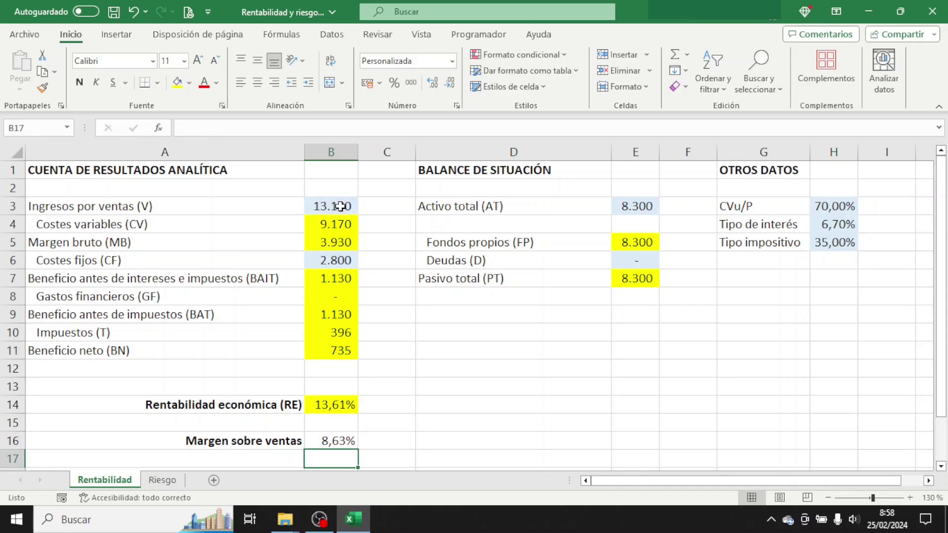
{"action": "left_click", "coordinate": [335, 440]}
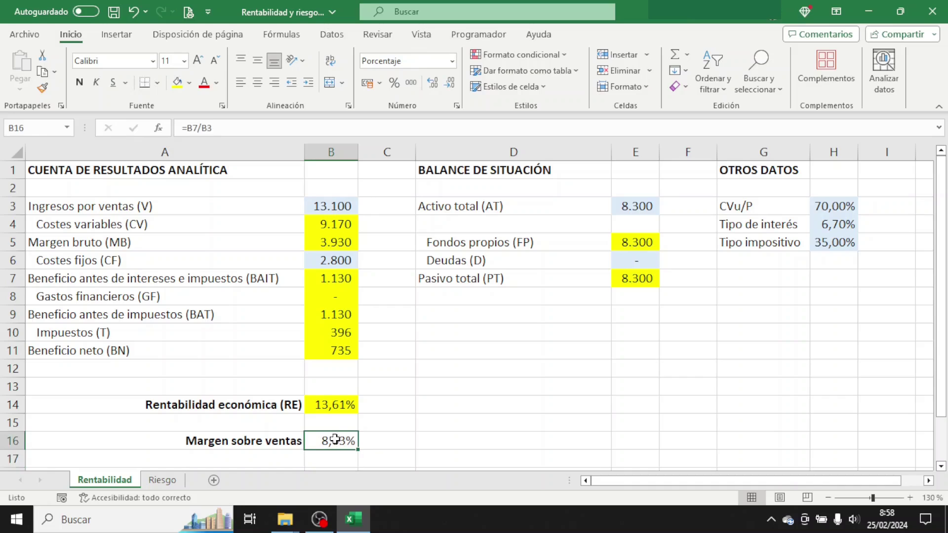
{"action": "left_click", "coordinate": [177, 83]}
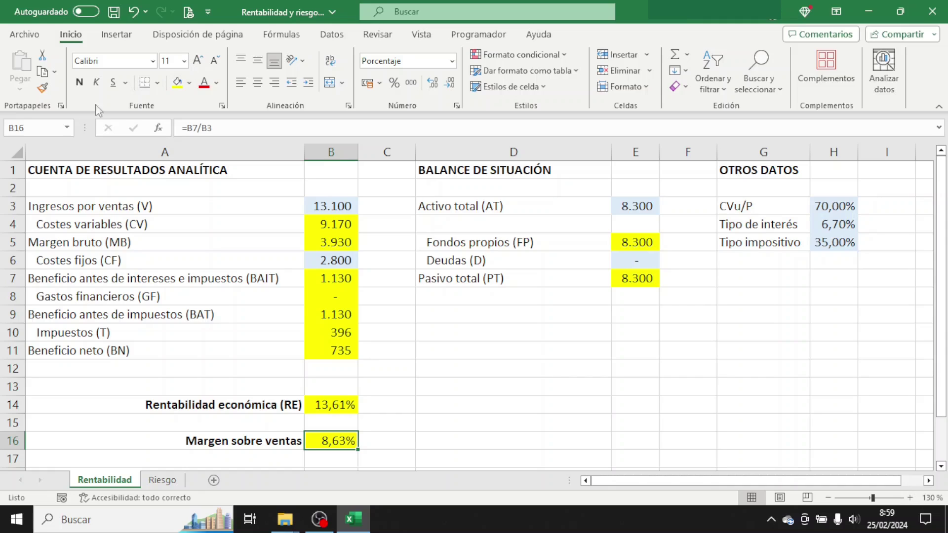
Step: Enter the label "Rotación de los activos" in A17 and make it bold
{"action": "left_click", "coordinate": [149, 453]}
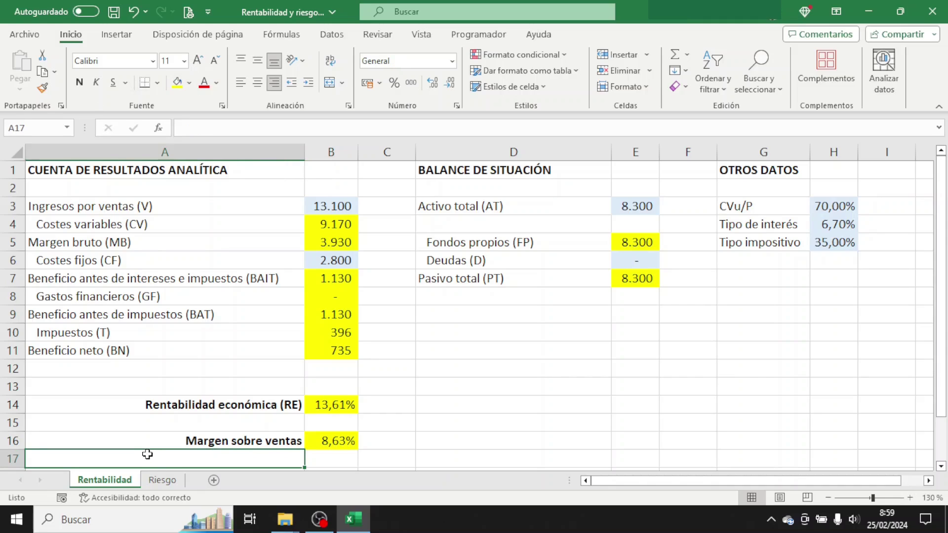
{"action": "type", "text": "Rotación de los activos"}
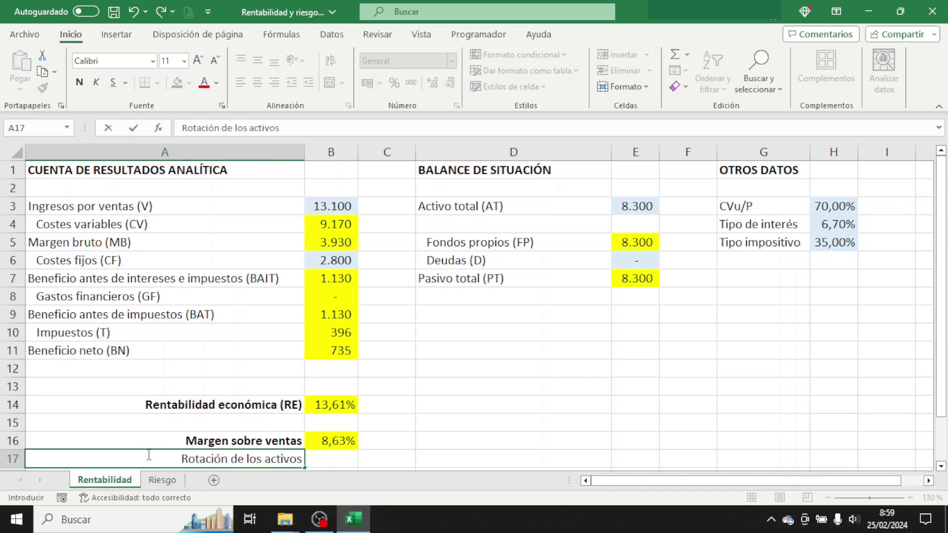
{"action": "key", "text": "Tab"}
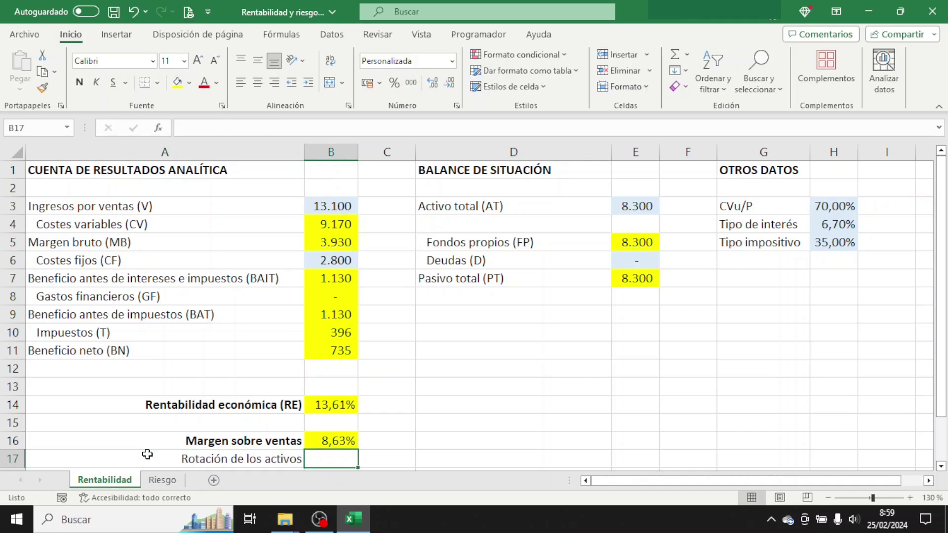
{"action": "left_click", "coordinate": [147, 453]}
{"action": "left_click", "coordinate": [80, 82]}
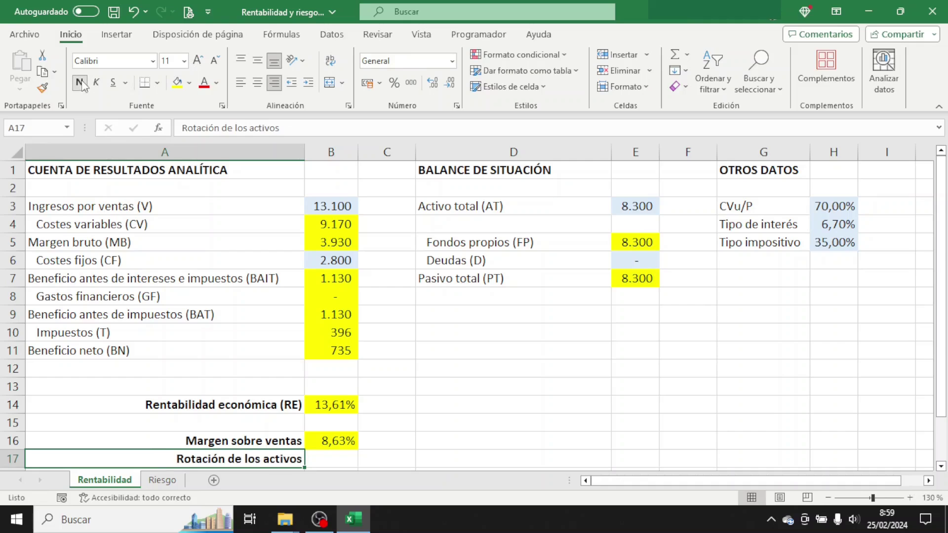
Step: Calculate Rotación de los activos in B17 with the formula =B3/E3 and fill the cell yellow
{"action": "left_click", "coordinate": [322, 461]}
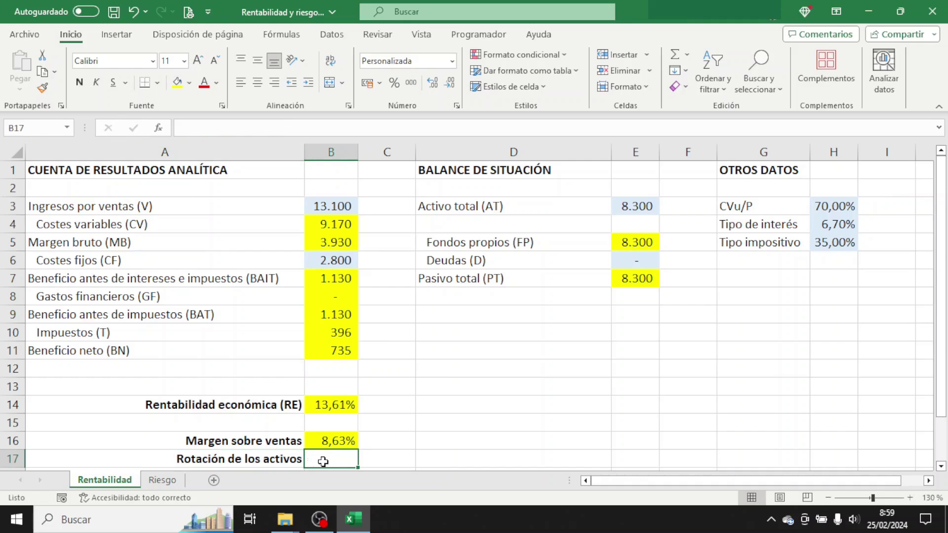
{"action": "type", "text": "="}
{"action": "left_click", "coordinate": [346, 205]}
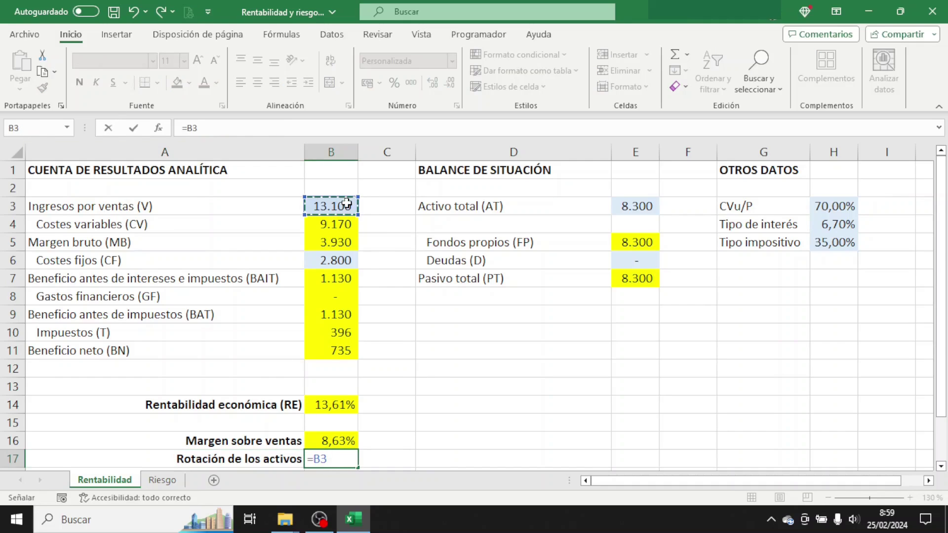
{"action": "type", "text": "/"}
{"action": "left_click", "coordinate": [622, 207]}
{"action": "key", "text": "Tab"}
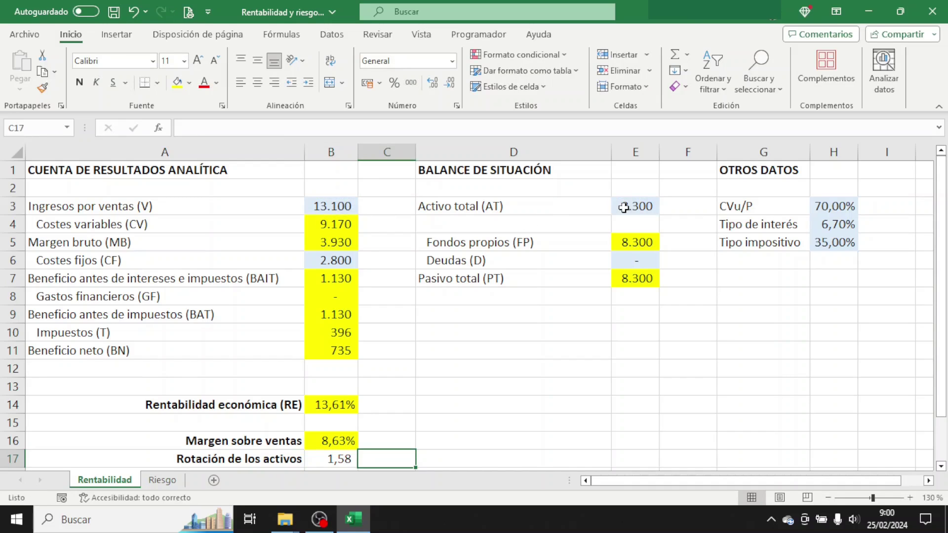
{"action": "left_click", "coordinate": [348, 461]}
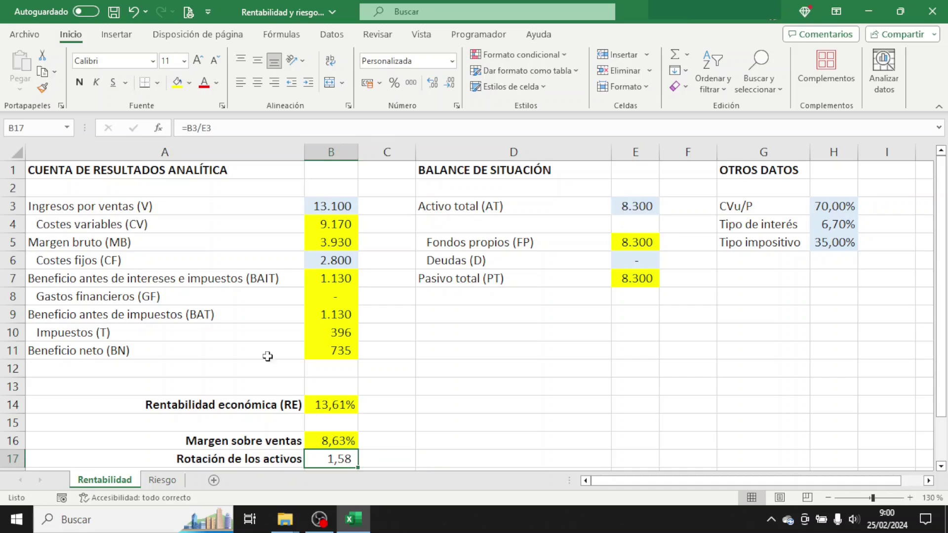
{"action": "left_click", "coordinate": [179, 85]}
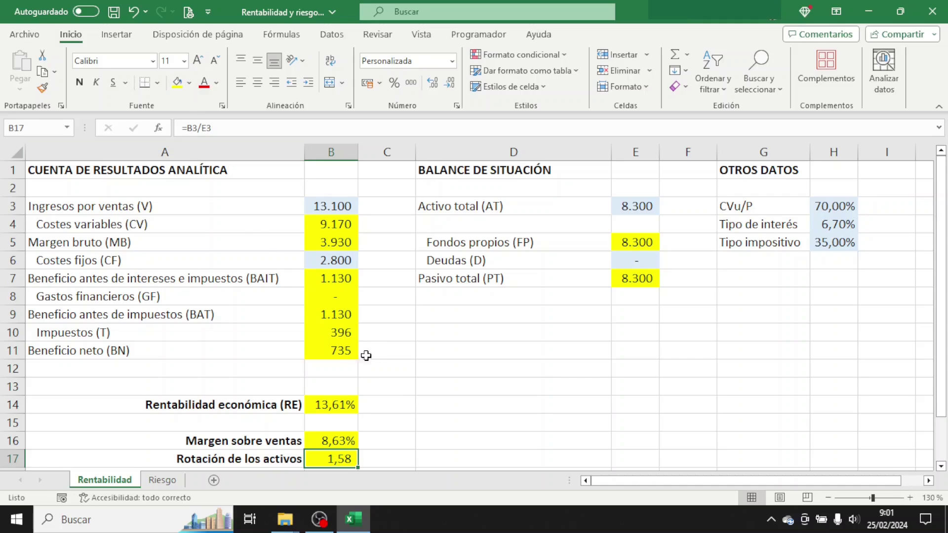
Step: Enter the label "Efecto apalancamiento financiero" in D14 and make it bold
{"action": "left_click", "coordinate": [431, 410]}
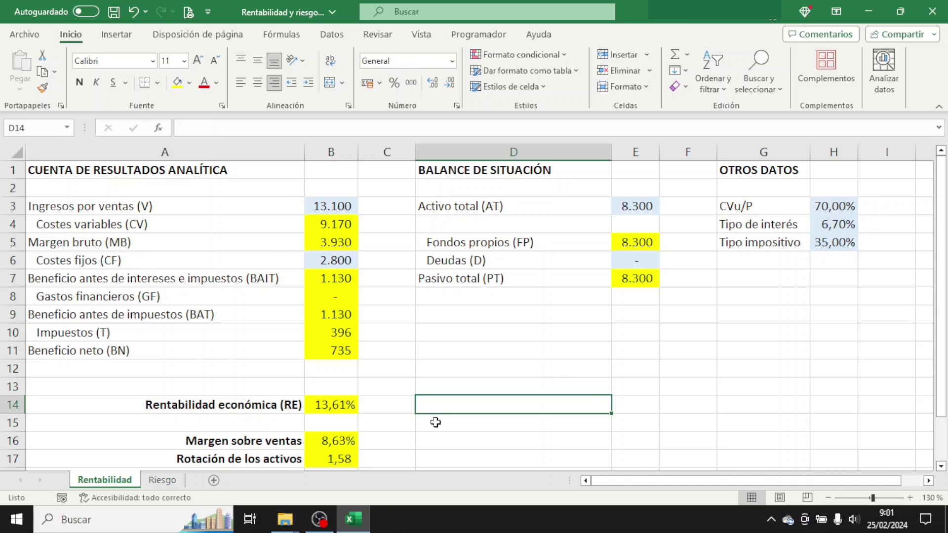
{"action": "type", "text": "Efecto apalanca"}
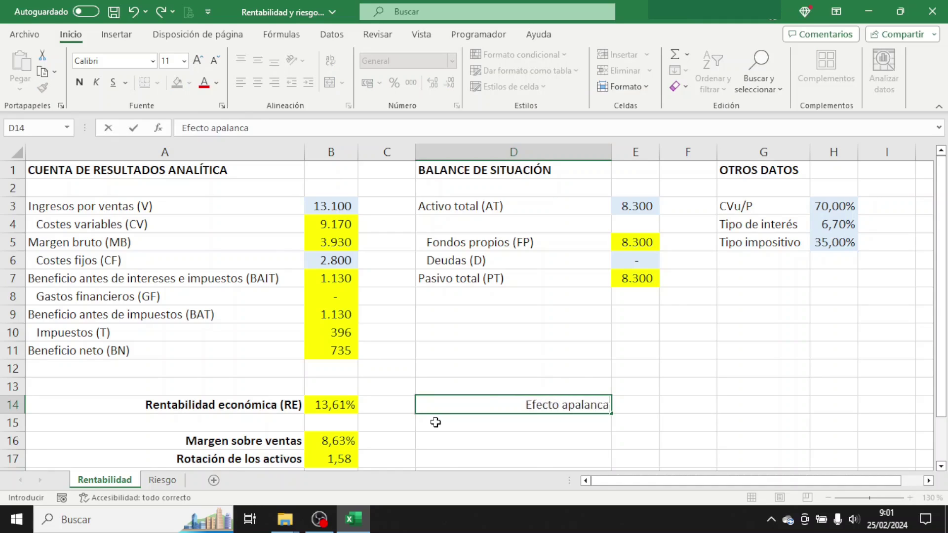
{"action": "type", "text": "miento financiero"}
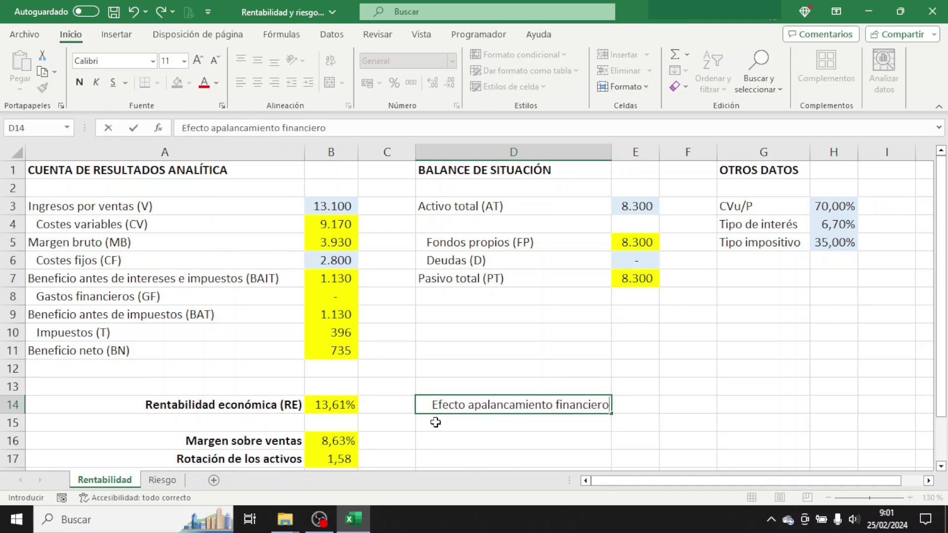
{"action": "key", "text": "Tab"}
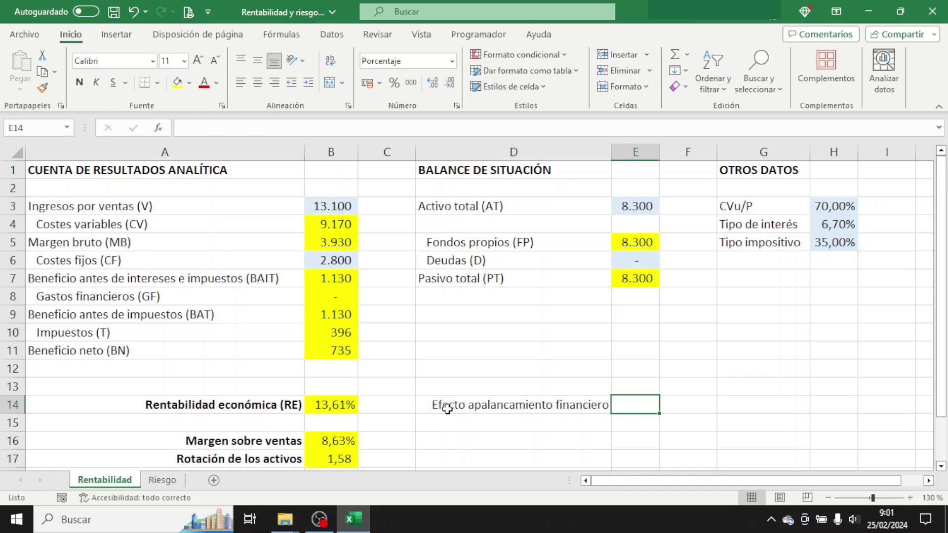
{"action": "left_click", "coordinate": [446, 409]}
{"action": "left_click", "coordinate": [79, 83]}
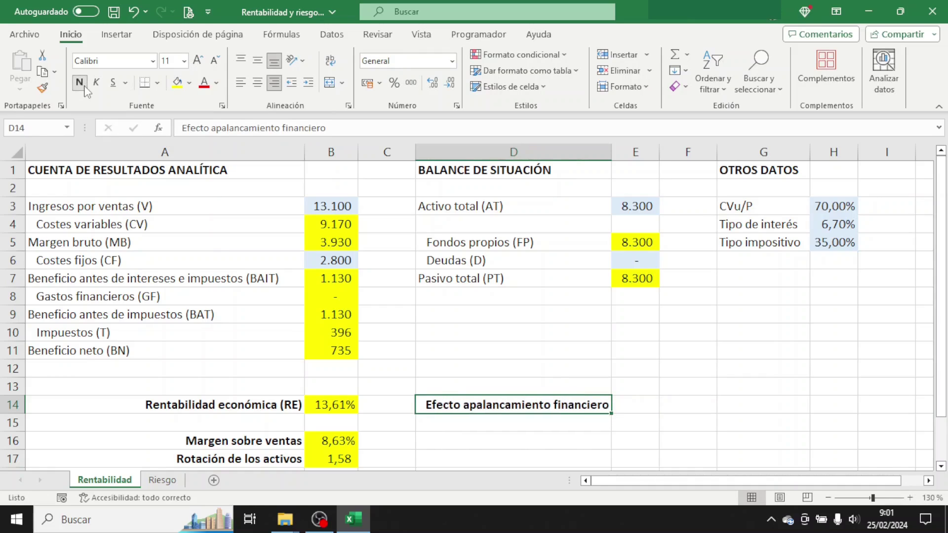
Step: Add the label "D/FP" in G7, calculate the ratio in H7 with the formula =E6/E5 and fill H7 yellow
{"action": "left_click", "coordinate": [639, 402]}
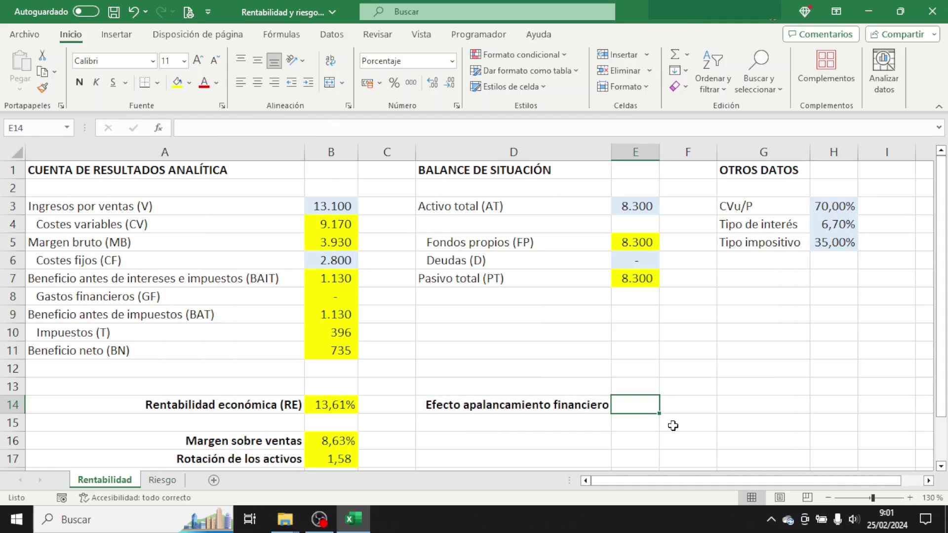
{"action": "left_click", "coordinate": [780, 282]}
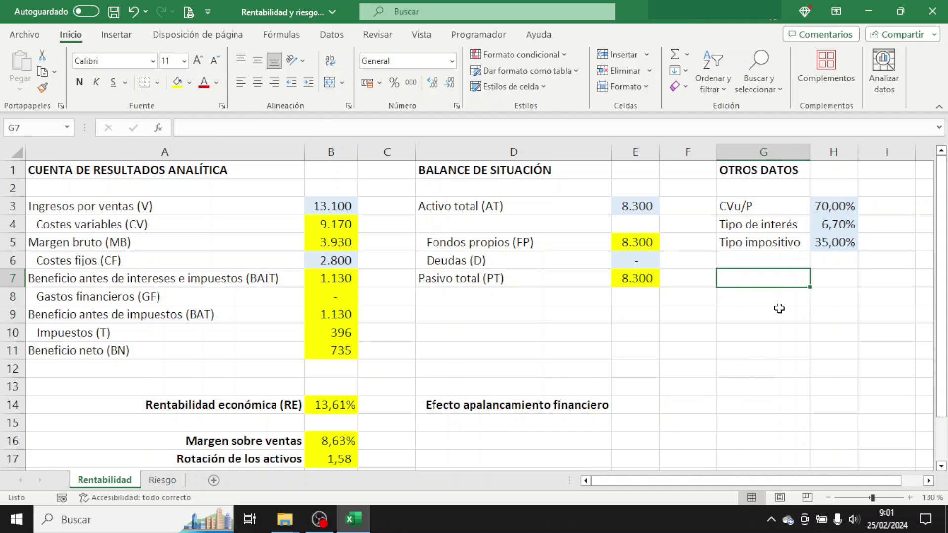
{"action": "type", "text": "D/FP"}
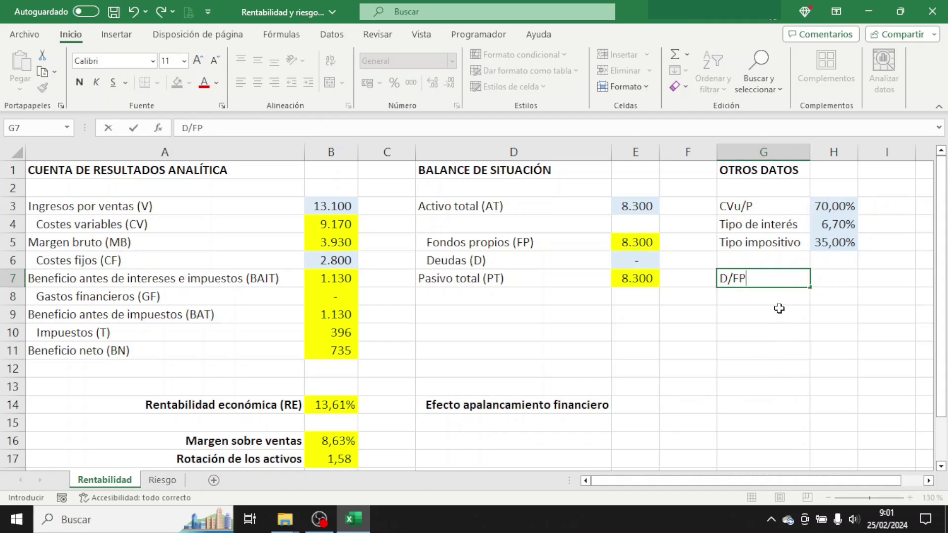
{"action": "key", "text": "Tab"}
{"action": "type", "text": "="}
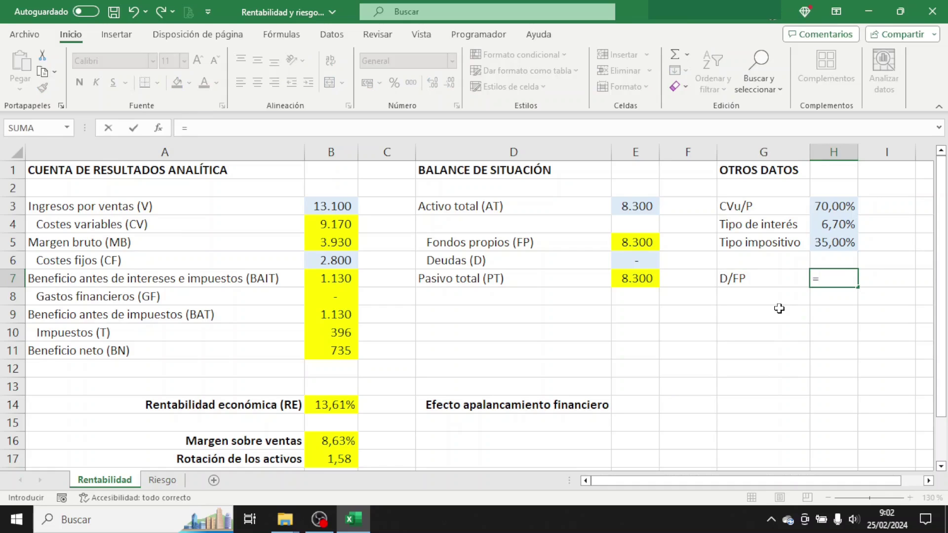
{"action": "left_click", "coordinate": [651, 261]}
{"action": "type", "text": "/"}
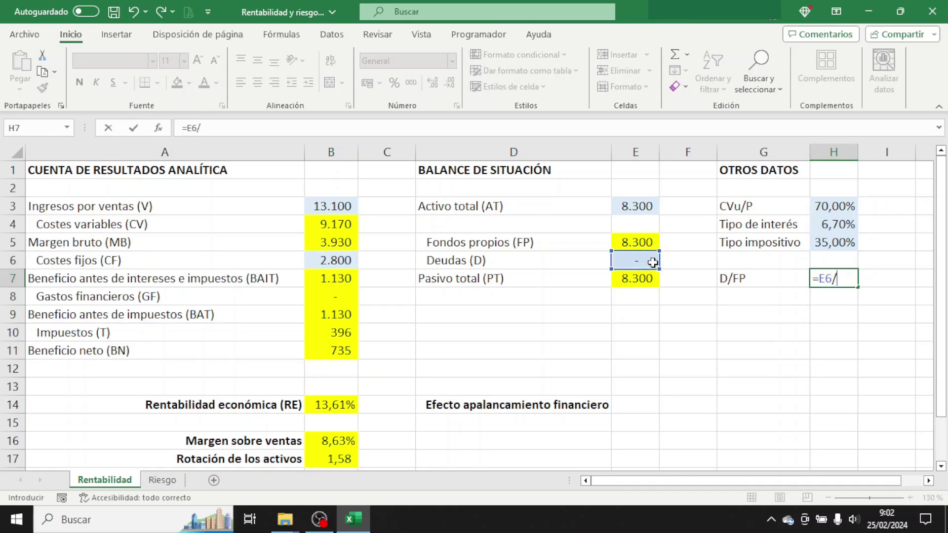
{"action": "left_click", "coordinate": [639, 242]}
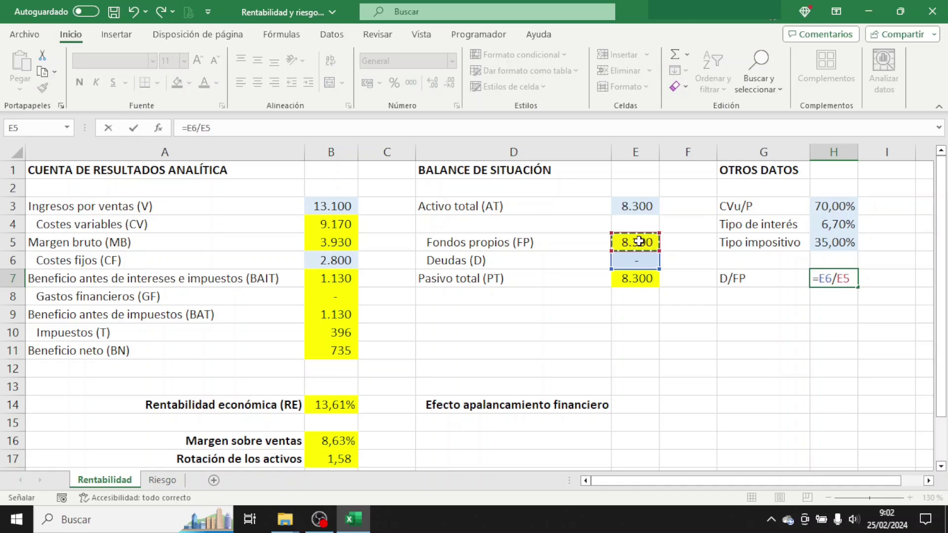
{"action": "key", "text": "Return"}
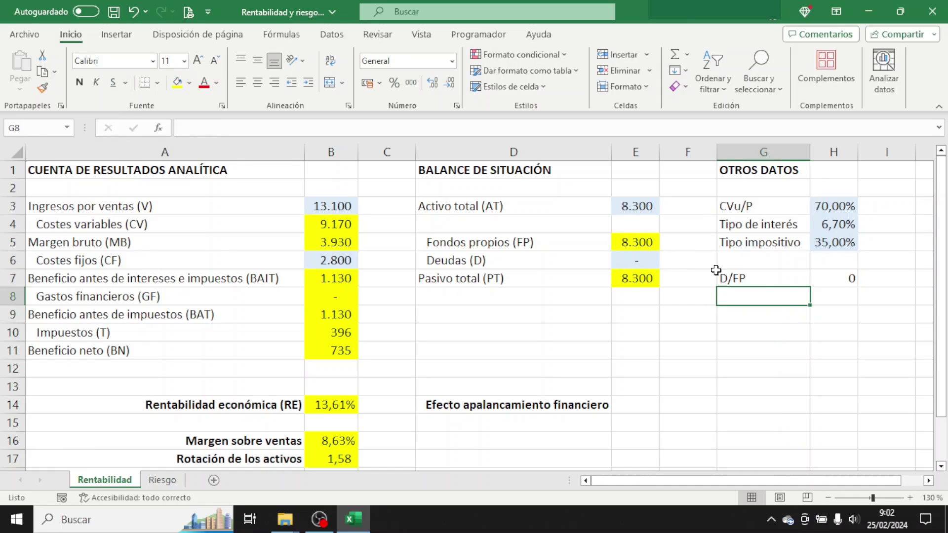
{"action": "left_click", "coordinate": [827, 280]}
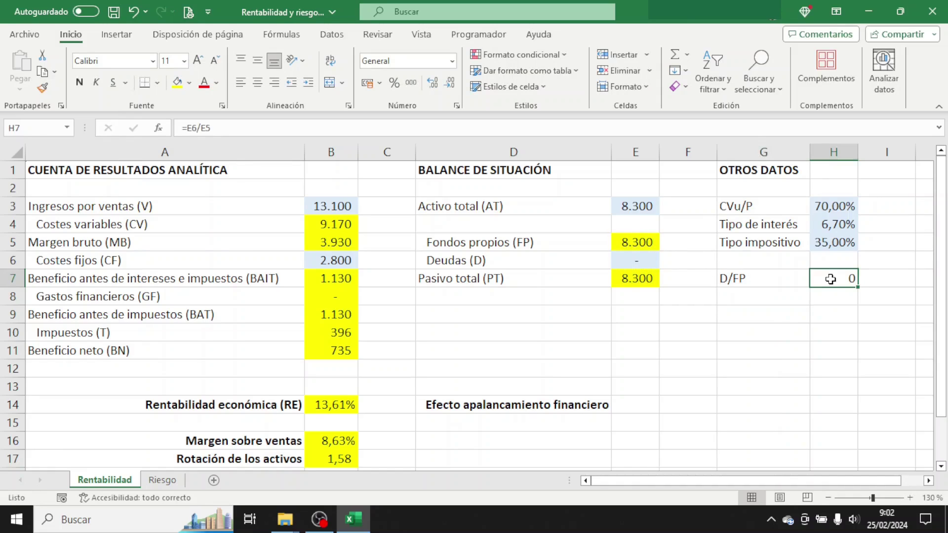
{"action": "left_click", "coordinate": [177, 82]}
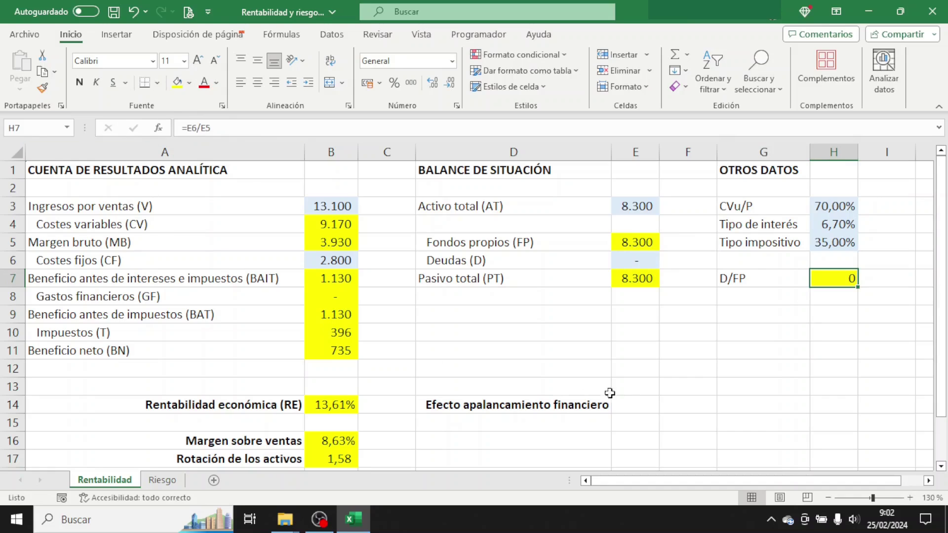
Step: Calculate Efecto apalancamiento financiero in E14 with the formula =(B14-H4)*H7 and fill the cell yellow
{"action": "left_click", "coordinate": [636, 400]}
{"action": "type", "text": "=("}
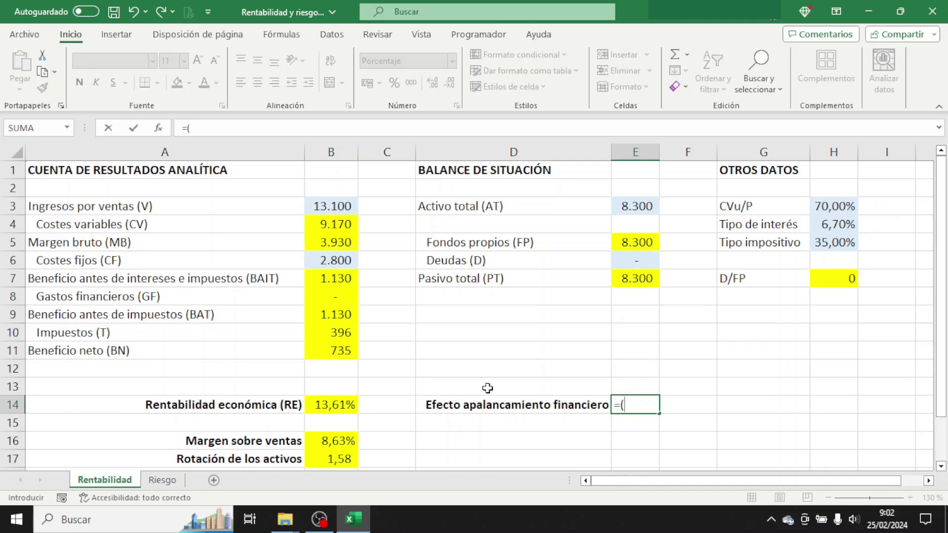
{"action": "left_click", "coordinate": [347, 405]}
{"action": "type", "text": "-"}
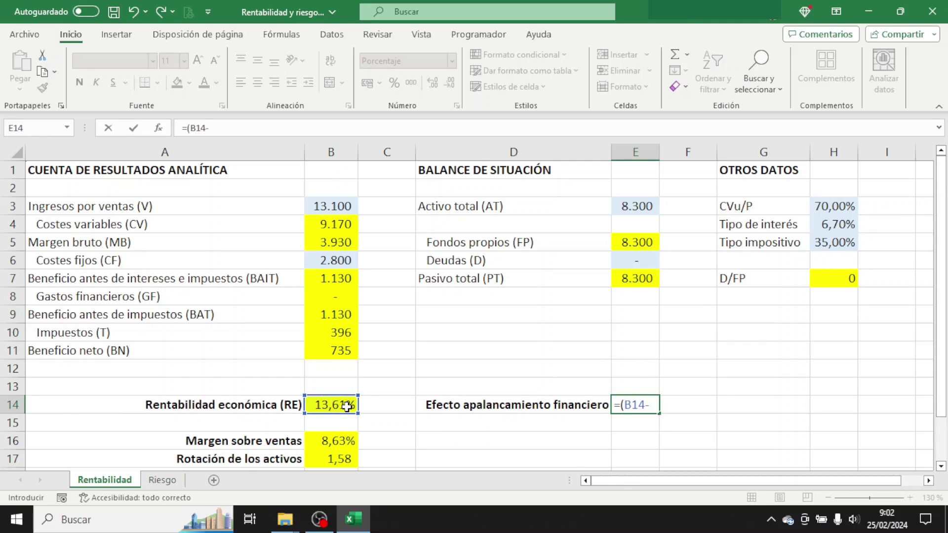
{"action": "left_click", "coordinate": [823, 227]}
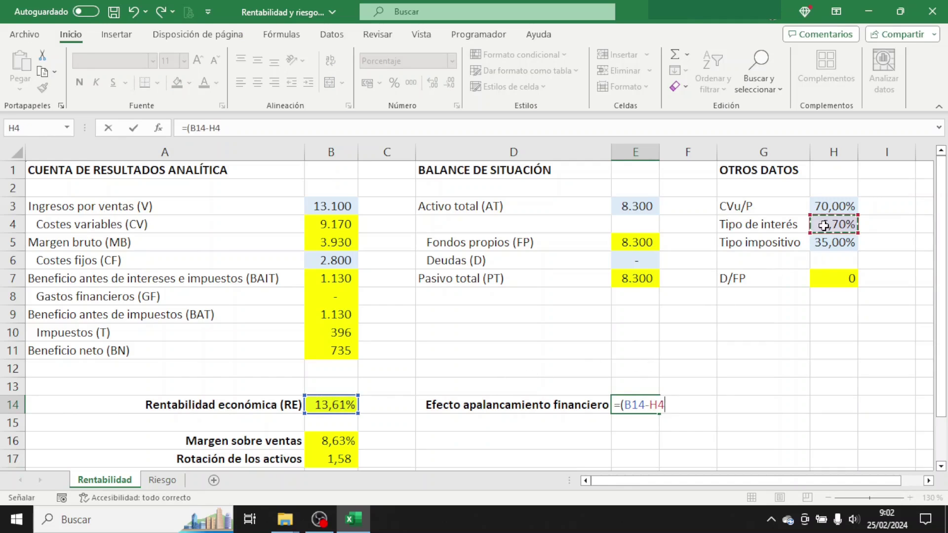
{"action": "type", "text": ")"}
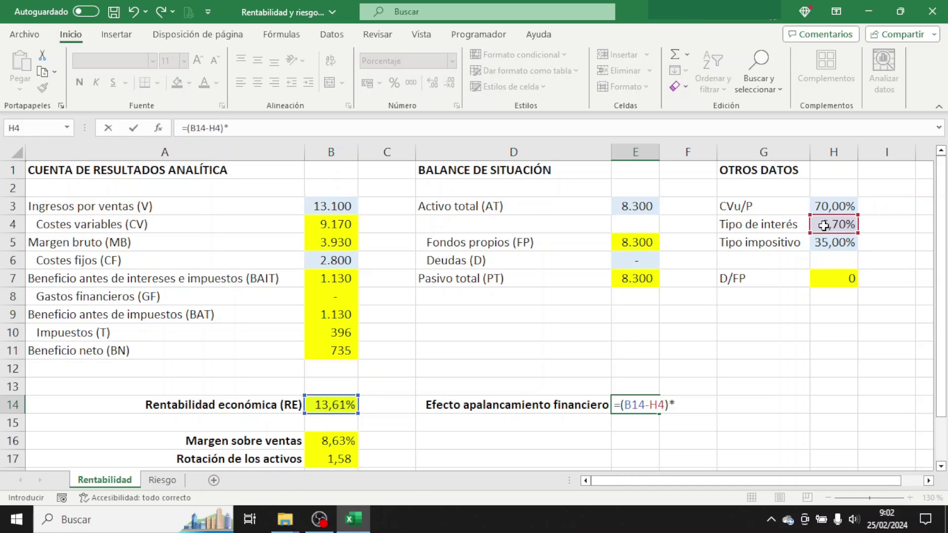
{"action": "type", "text": "*"}
{"action": "left_click", "coordinate": [824, 277]}
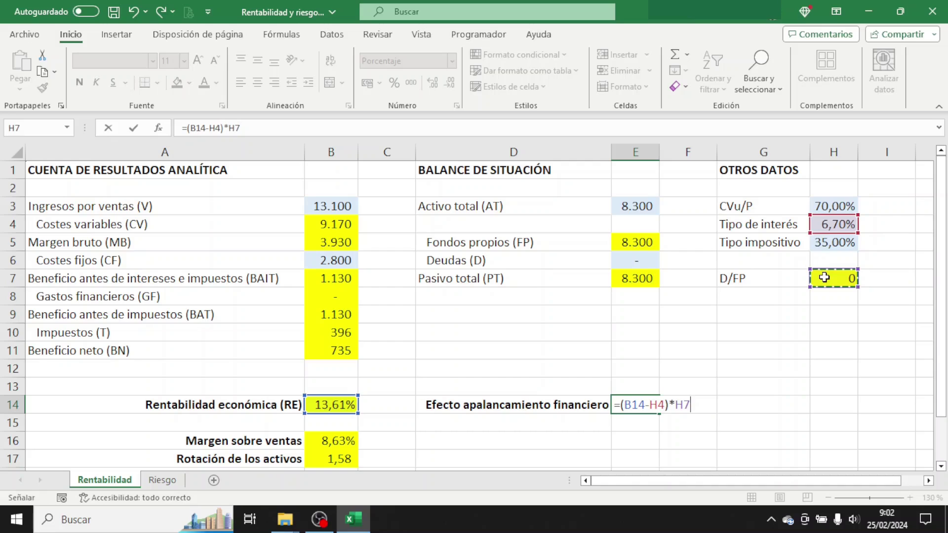
{"action": "key", "text": "Return"}
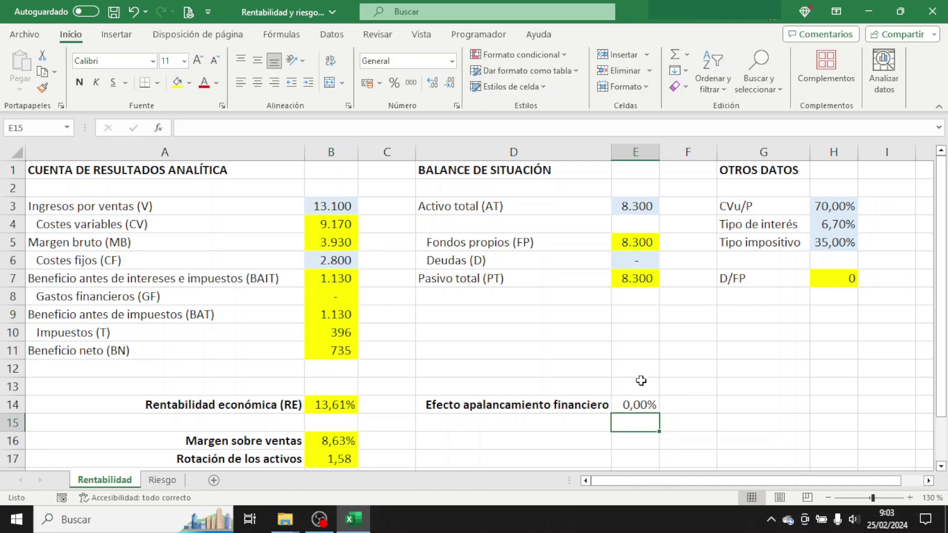
{"action": "left_click", "coordinate": [637, 405]}
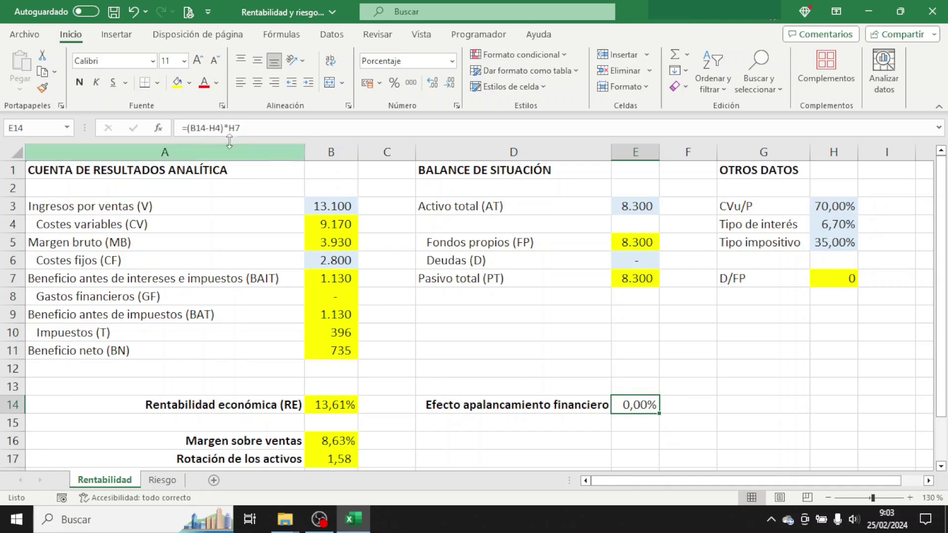
{"action": "left_click", "coordinate": [177, 84]}
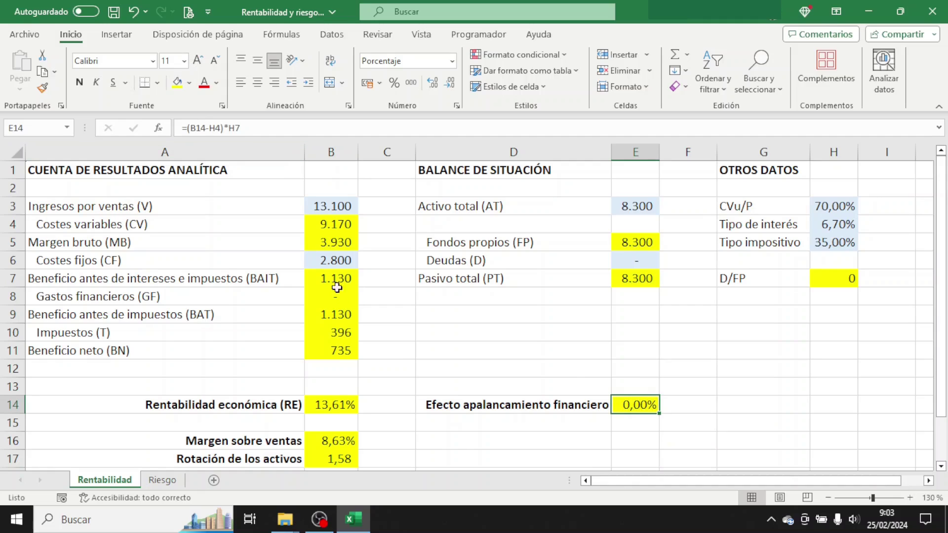
Step: Enter the label "Rentabilidad financiera a.i. (RF a.i.)" in D16 and make it bold
{"action": "left_click", "coordinate": [466, 440]}
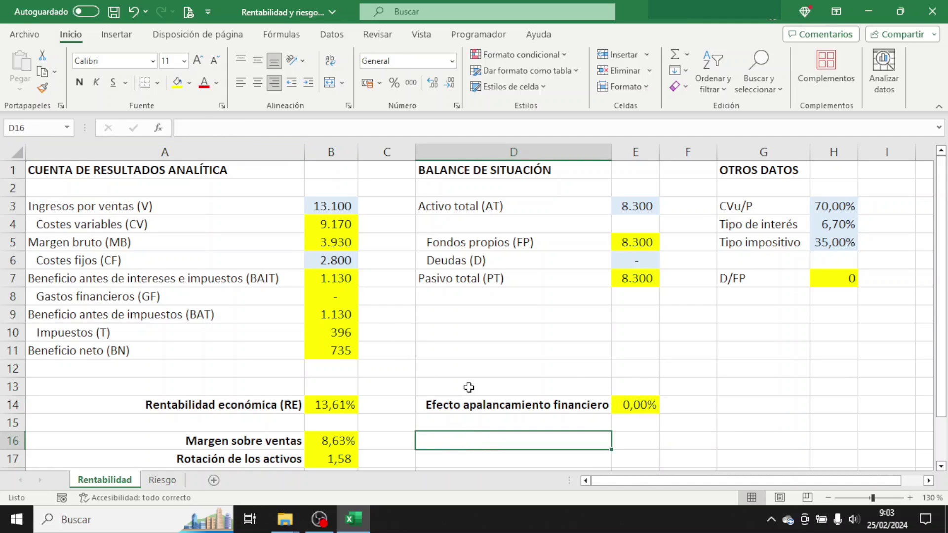
{"action": "type", "text": "Rentabilidad"}
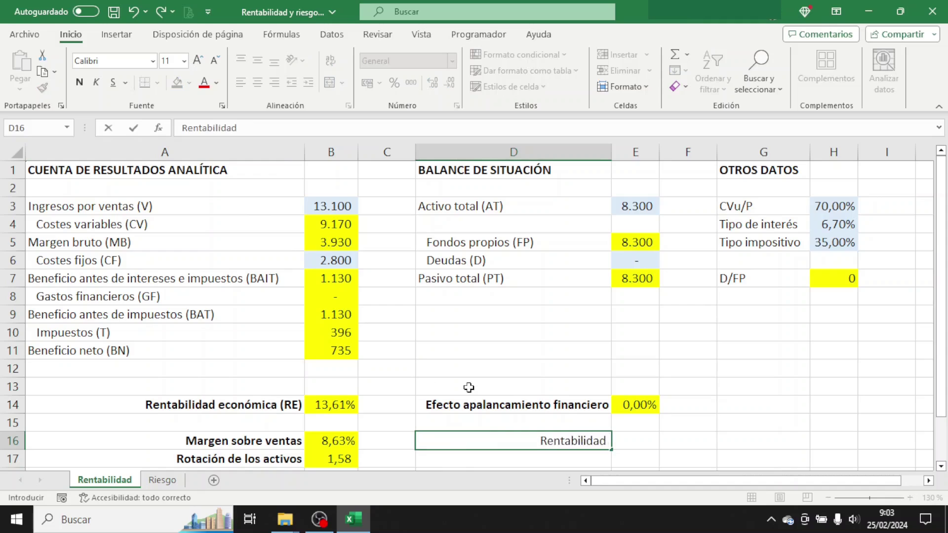
{"action": "type", "text": " financiera"}
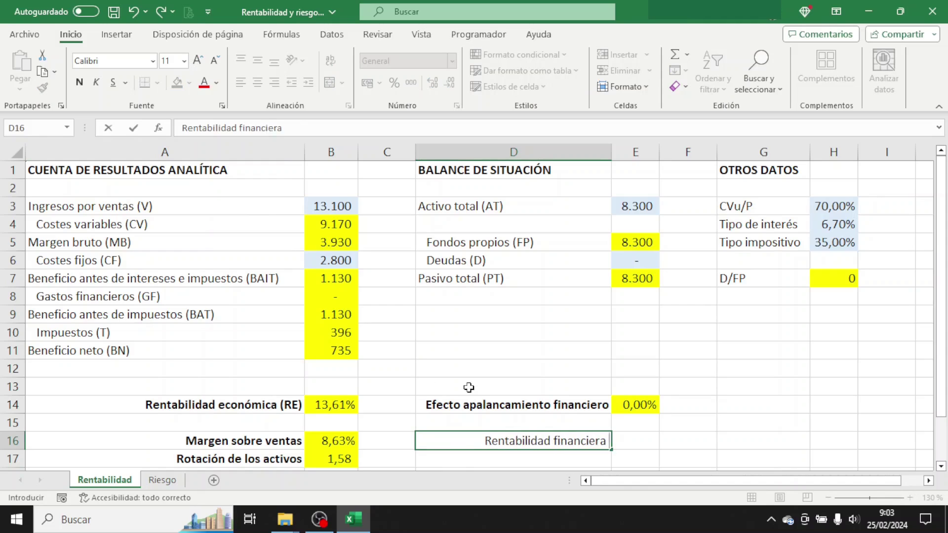
{"action": "type", "text": " a.i. (R"}
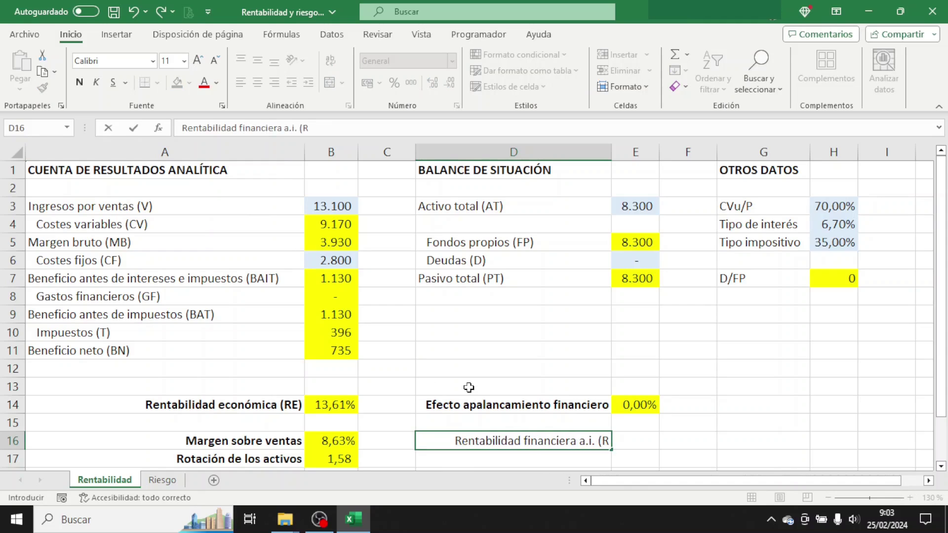
{"action": "type", "text": "F a.i.)"}
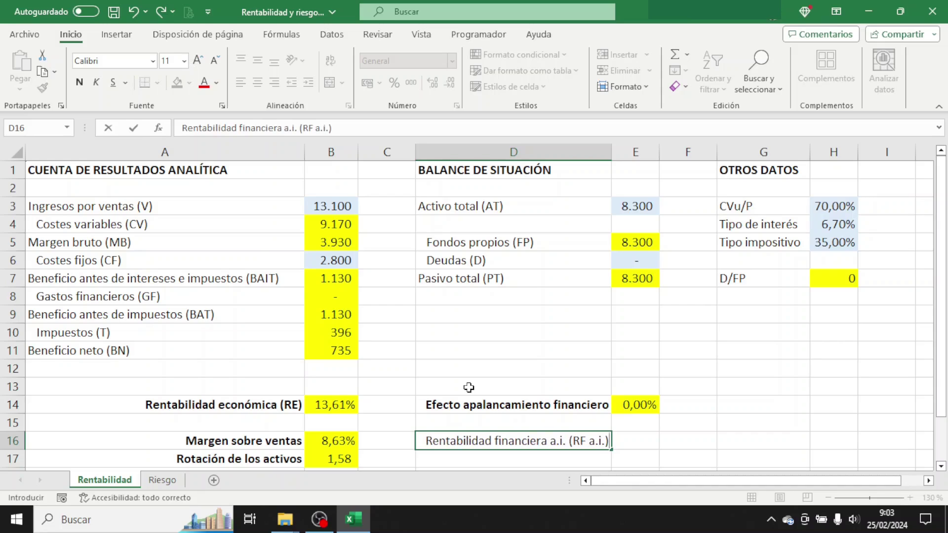
{"action": "key", "text": "Tab"}
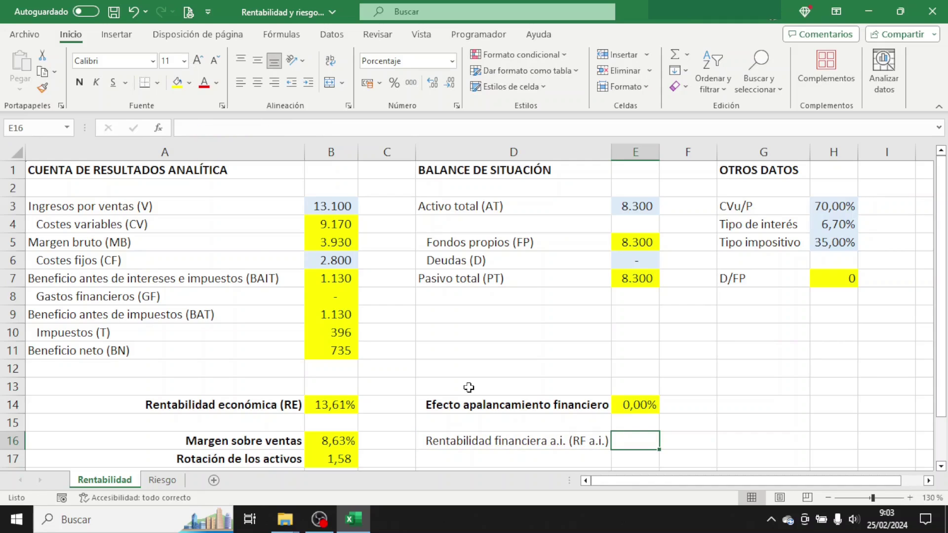
{"action": "left_click", "coordinate": [476, 440]}
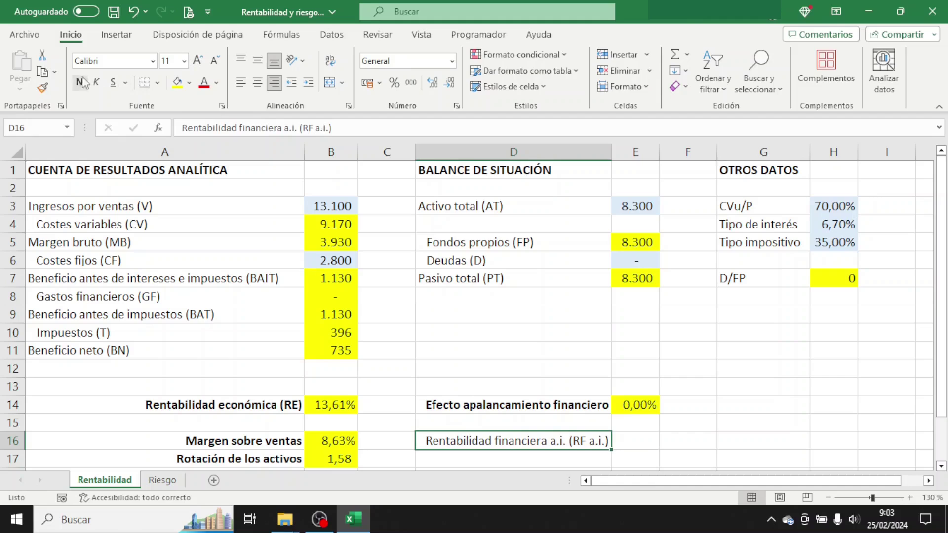
{"action": "left_click", "coordinate": [80, 82]}
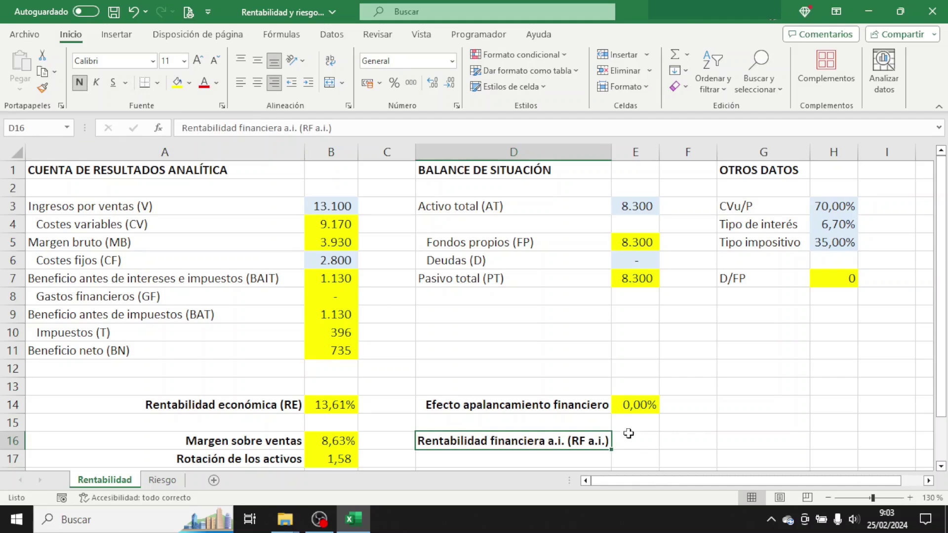
Step: Calculate Rentabilidad financiera a.i. in E16 with the formula =B9/E5 and fill the cell yellow
{"action": "left_click", "coordinate": [629, 434]}
{"action": "type", "text": "="}
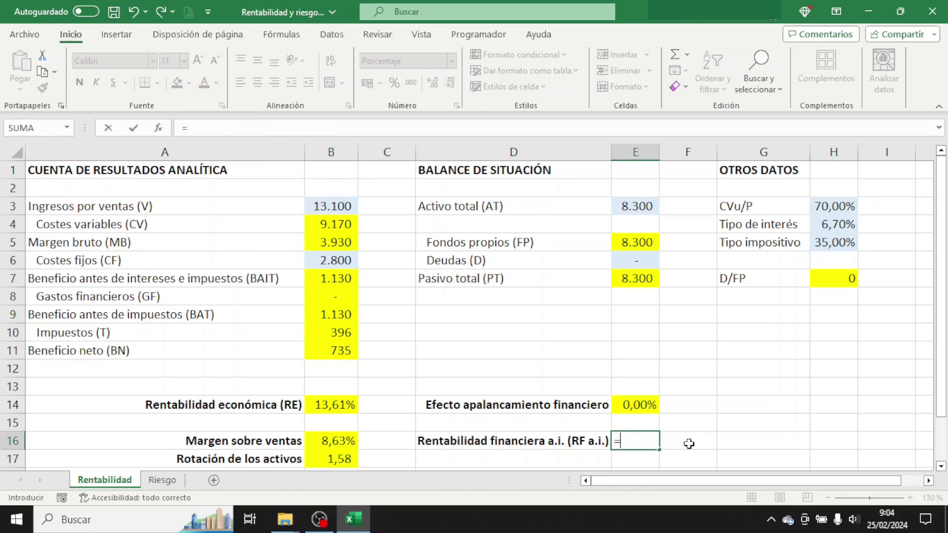
{"action": "left_click", "coordinate": [344, 315]}
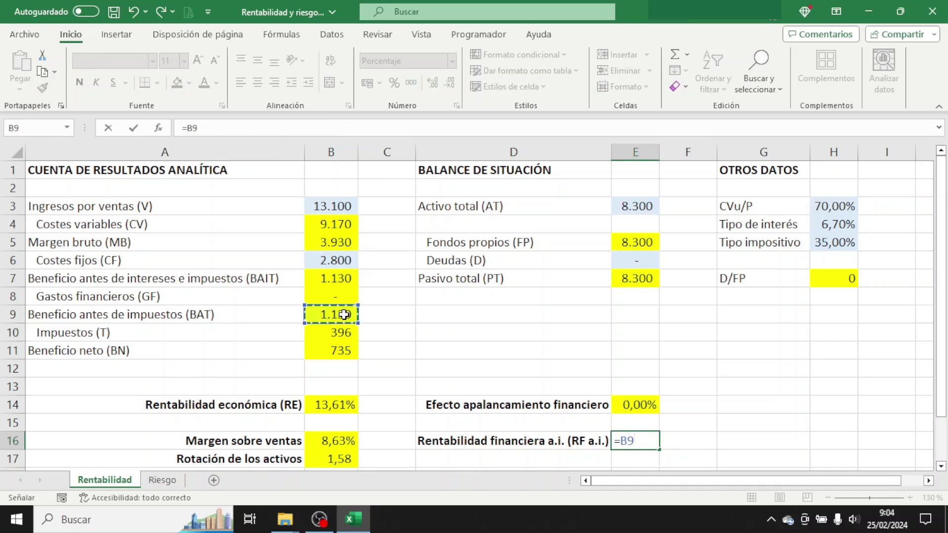
{"action": "type", "text": "/"}
{"action": "left_click", "coordinate": [624, 242]}
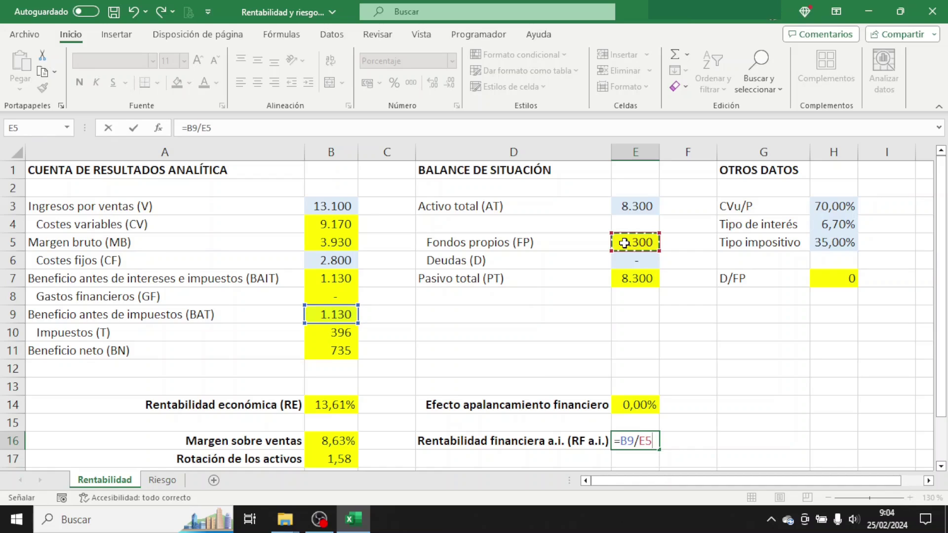
{"action": "key", "text": "Tab"}
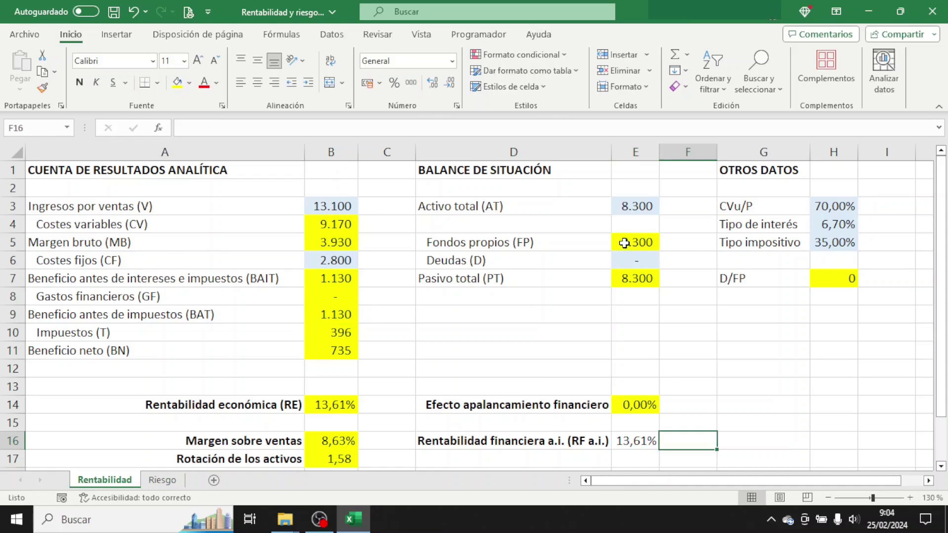
{"action": "left_click", "coordinate": [637, 440]}
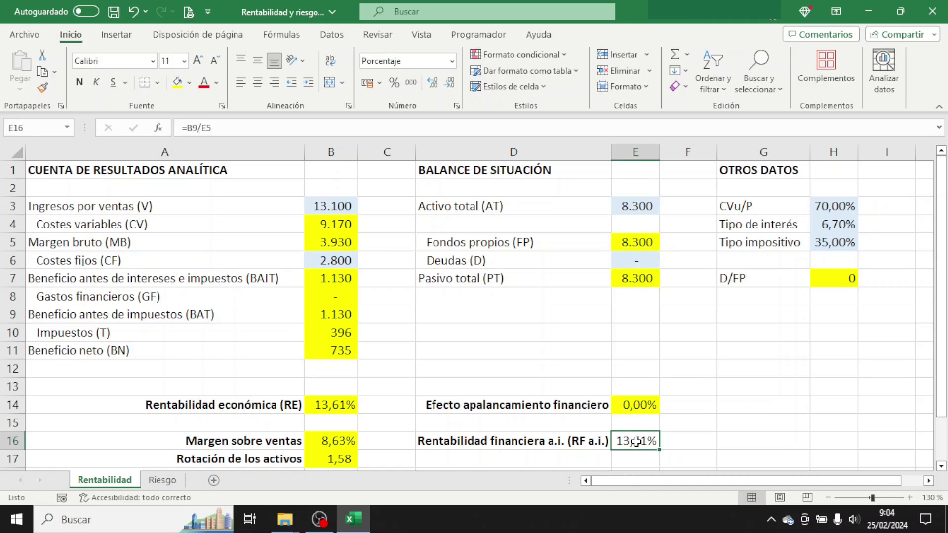
{"action": "left_click", "coordinate": [176, 87]}
Step: Enter the label "Rentabilidad financiera d.i. (RF d.i.)" in D17 and make it bold
{"action": "left_click", "coordinate": [452, 462]}
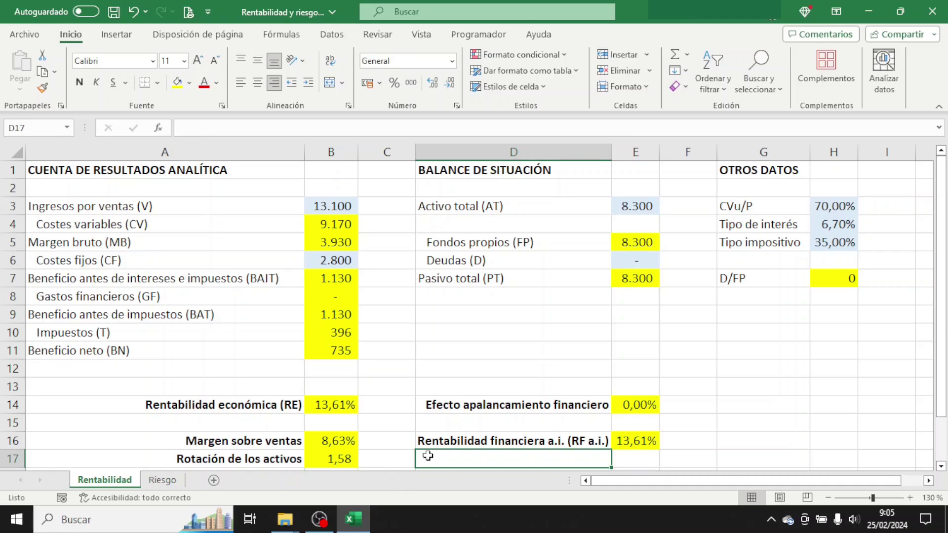
{"action": "type", "text": "Rentabilidad "}
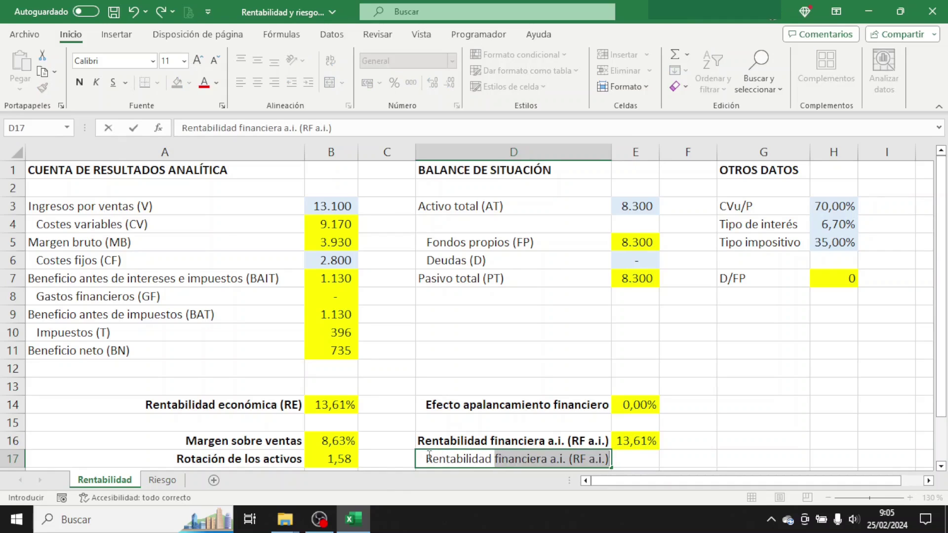
{"action": "type", "text": "financiera d."}
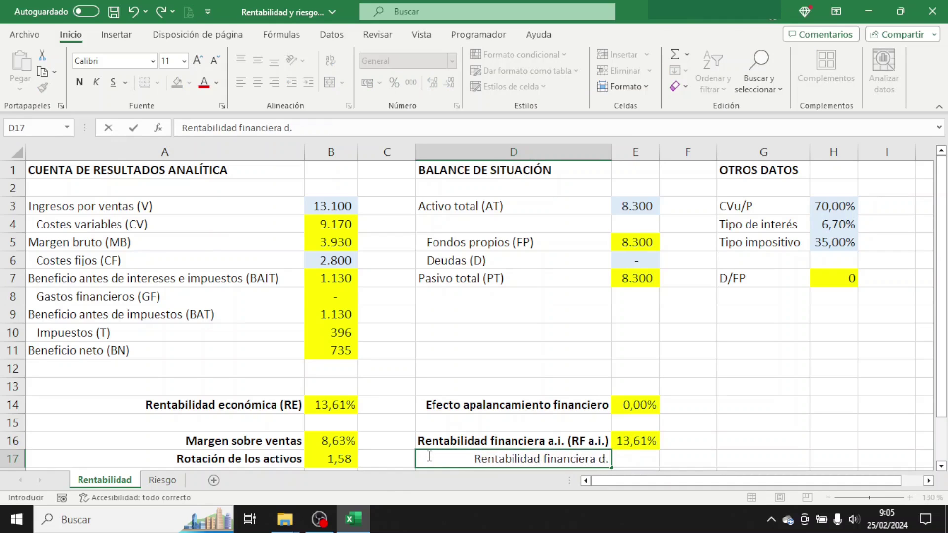
{"action": "type", "text": "i. (RF"}
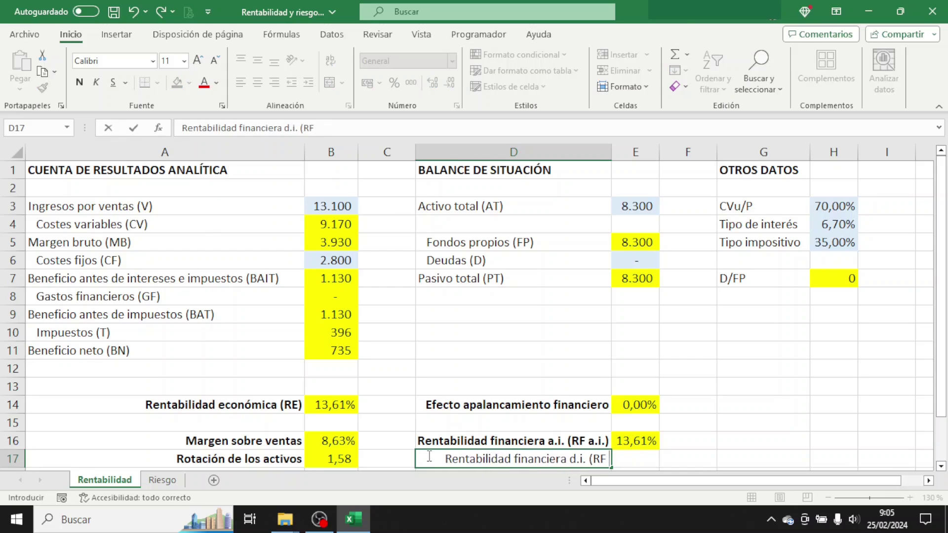
{"action": "type", "text": " d.i.)"}
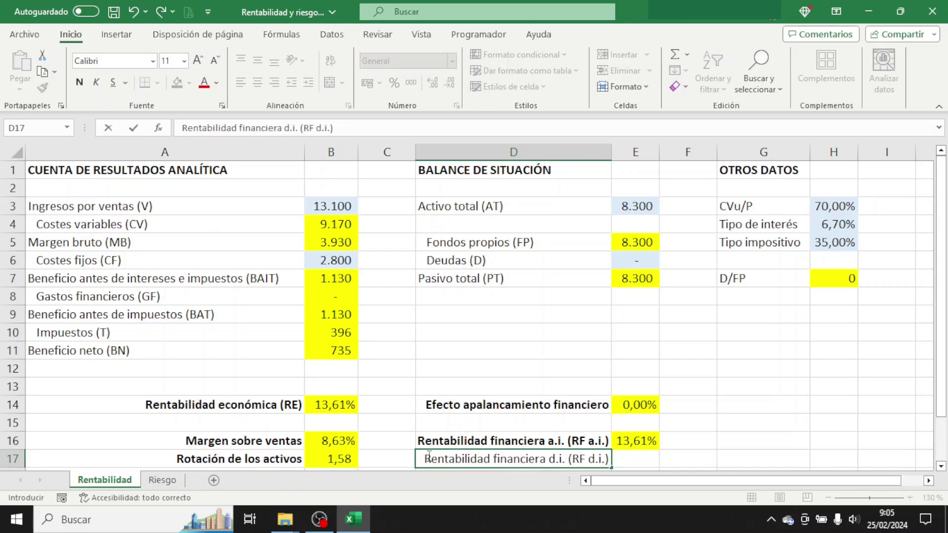
{"action": "key", "text": "ctrl+Return"}
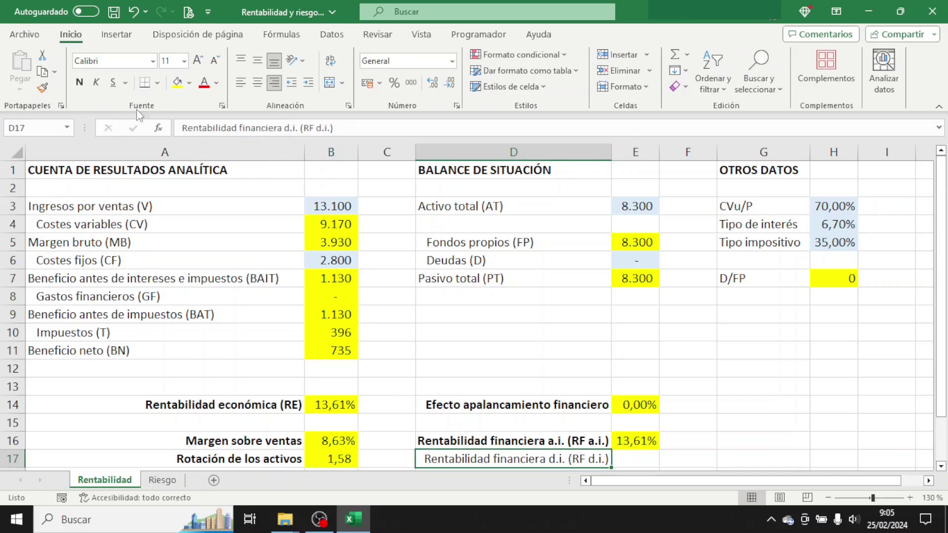
{"action": "left_click", "coordinate": [78, 87]}
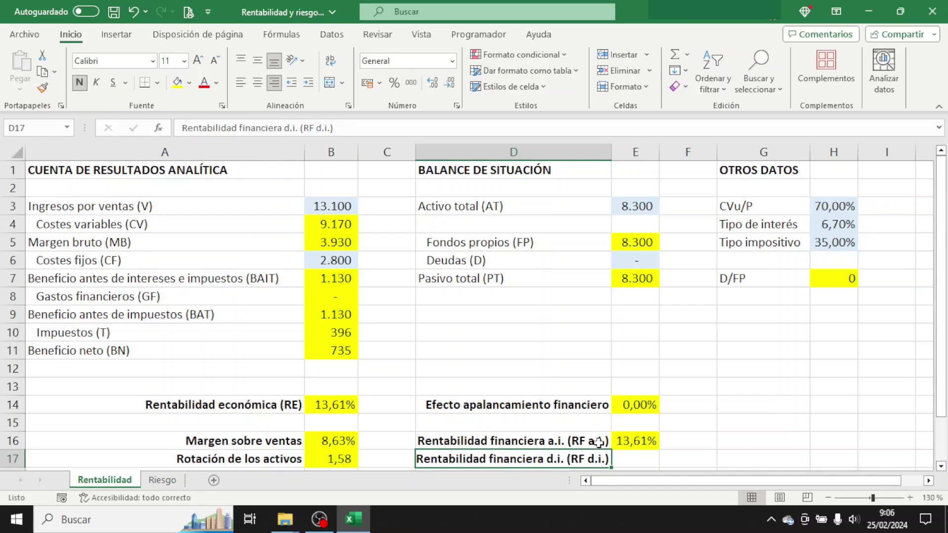
Step: Calculate Rentabilidad financiera d.i. in E17 with the formula =B11/E5 and fill the cell yellow
{"action": "left_click", "coordinate": [636, 460]}
{"action": "type", "text": "="}
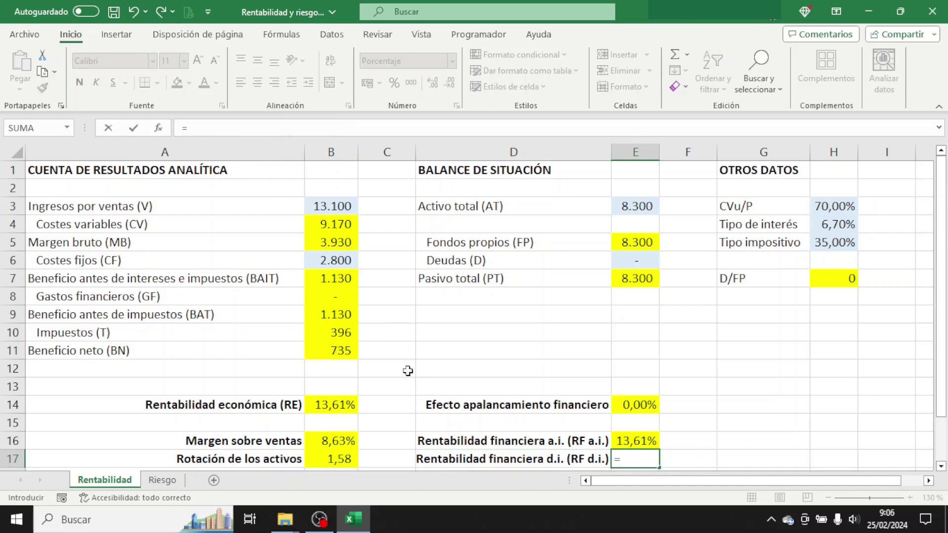
{"action": "left_click", "coordinate": [337, 355]}
{"action": "type", "text": "/"}
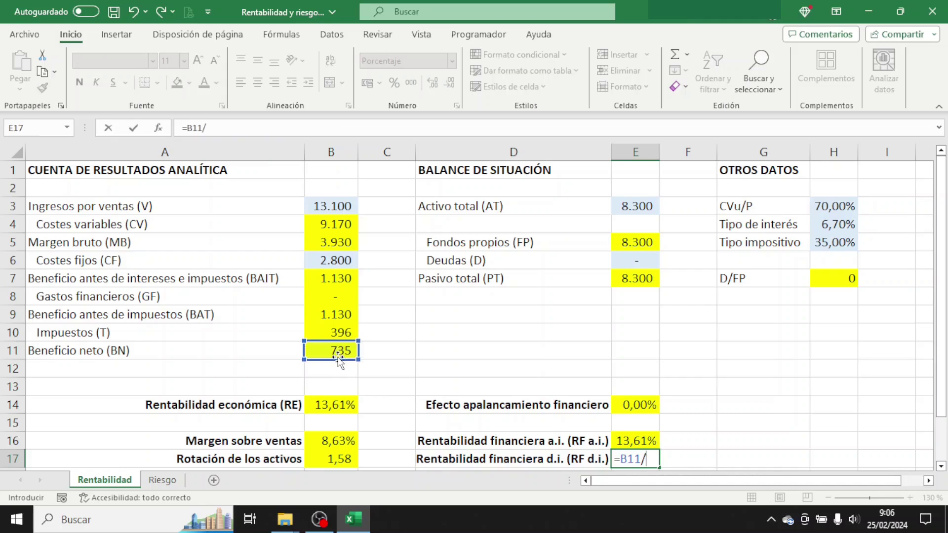
{"action": "left_click", "coordinate": [632, 243]}
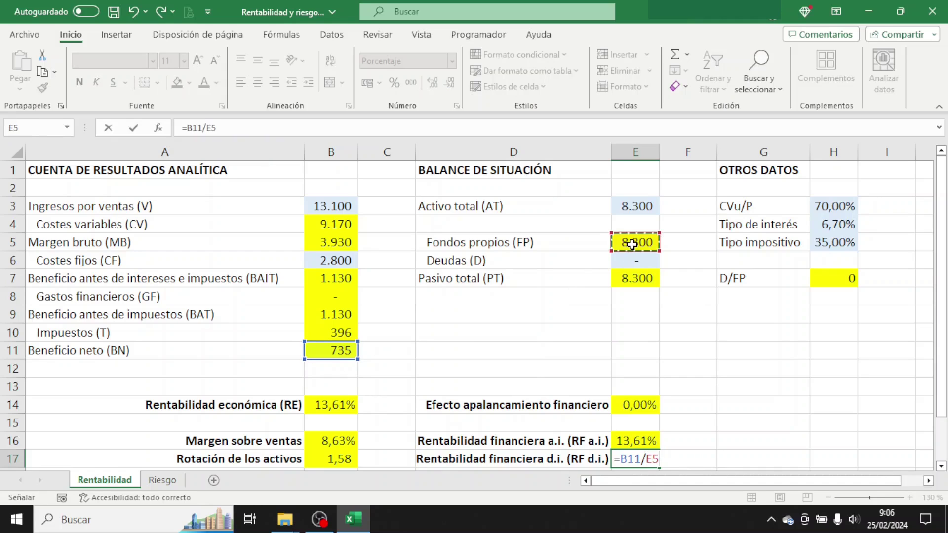
{"action": "key", "text": "Tab"}
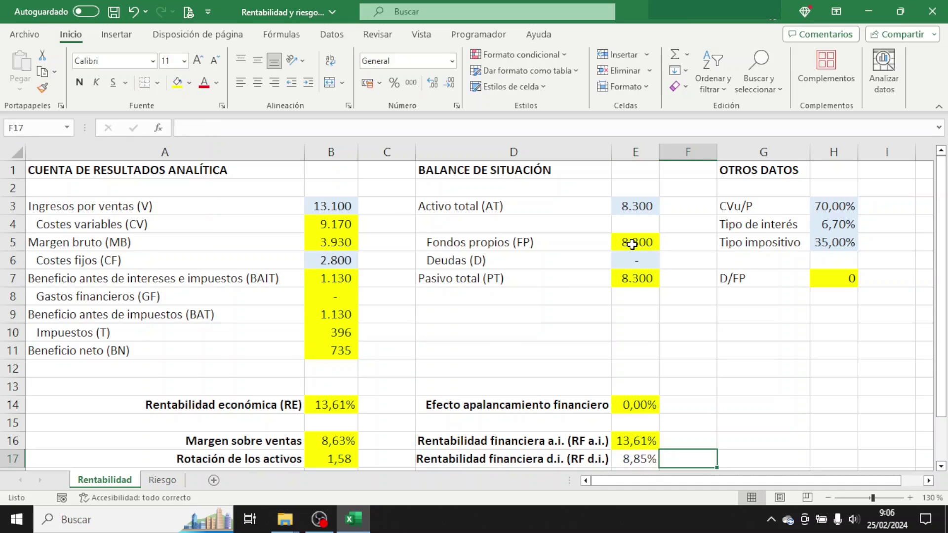
{"action": "key", "text": "Left"}
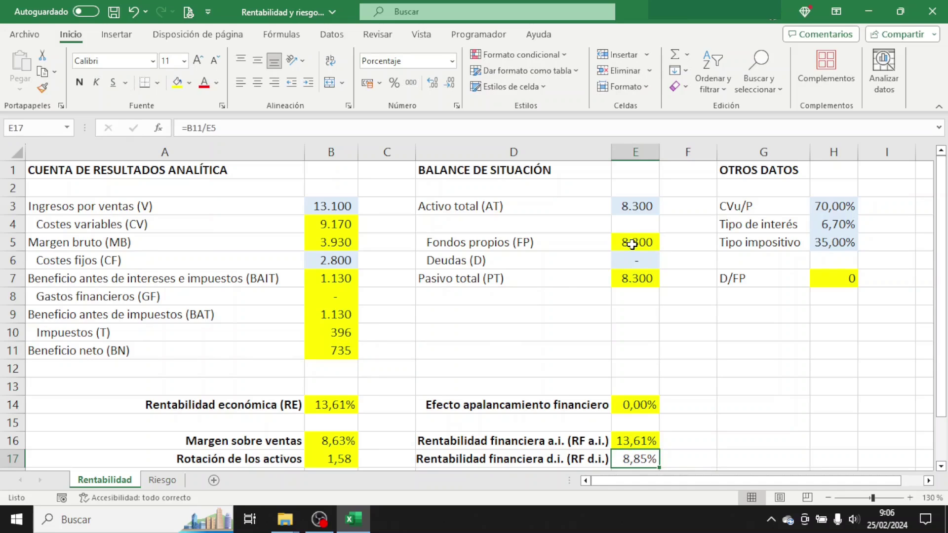
{"action": "left_click", "coordinate": [176, 84]}
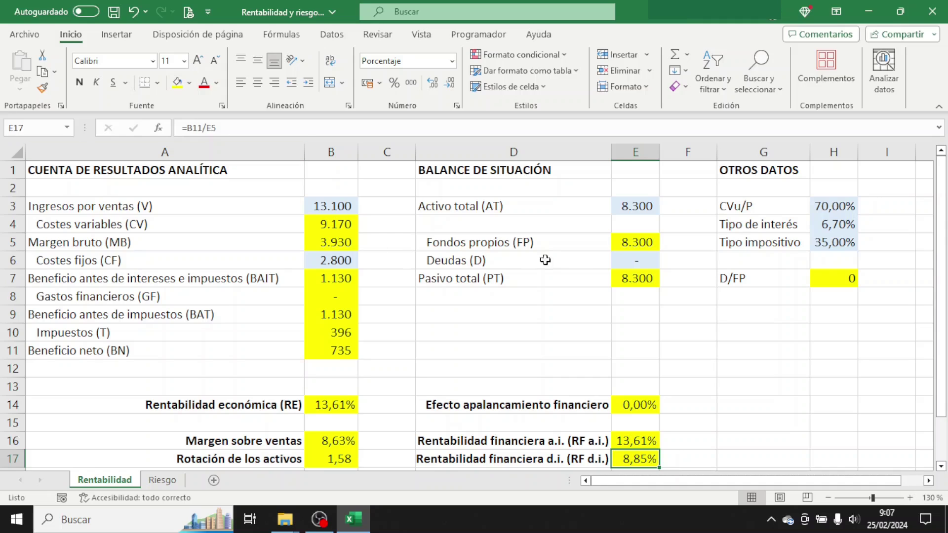
Step: Set Deudas (D) in E6 to 2500
{"action": "left_click", "coordinate": [647, 259]}
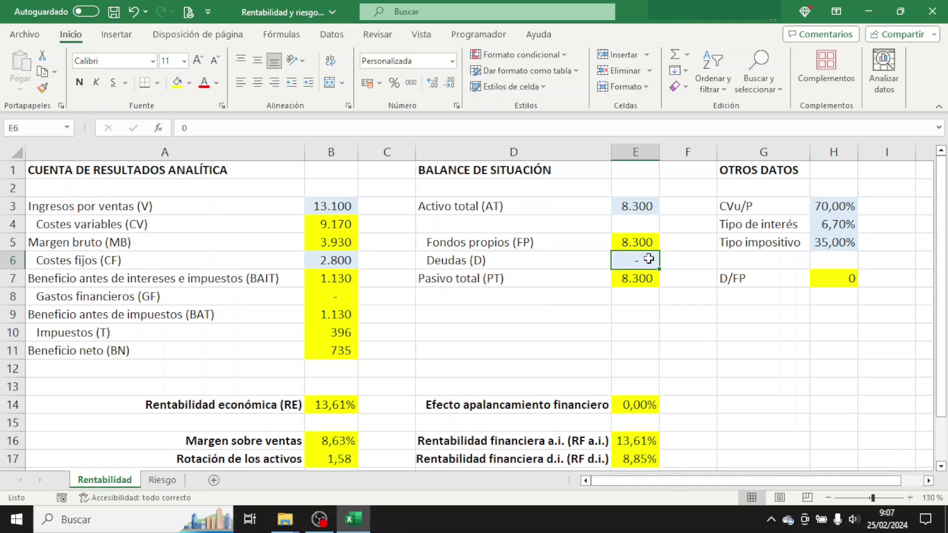
{"action": "type", "text": "2500"}
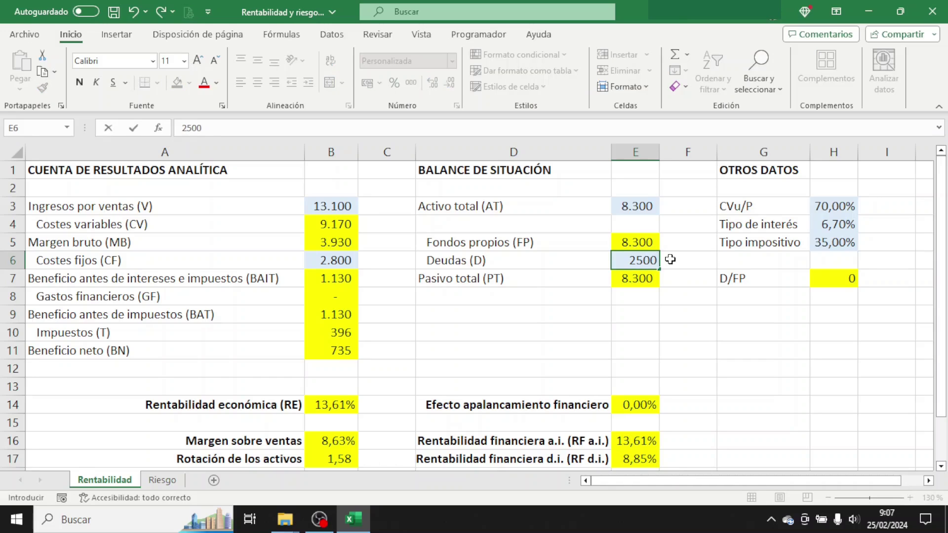
{"action": "key", "text": "Return"}
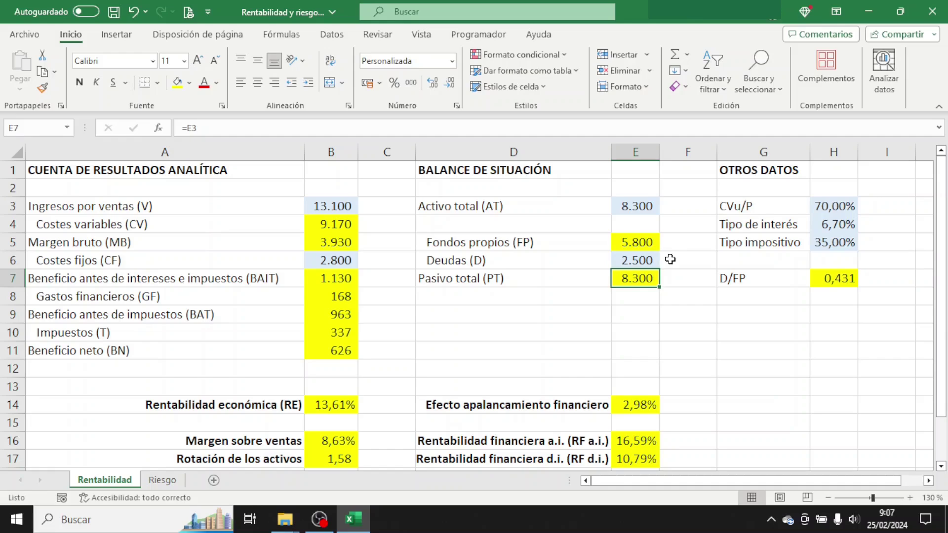
Step: Examine how the debt affects equity, financial expenses, BAT, financial profitability and the leverage effect, comparing the interest rate with economic profitability
{"action": "left_click", "coordinate": [643, 243]}
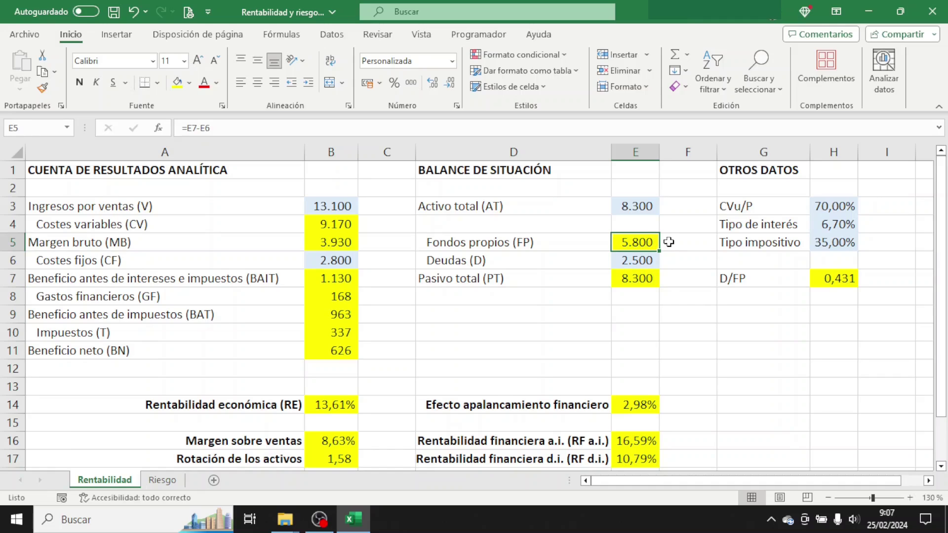
{"action": "left_click", "coordinate": [350, 300]}
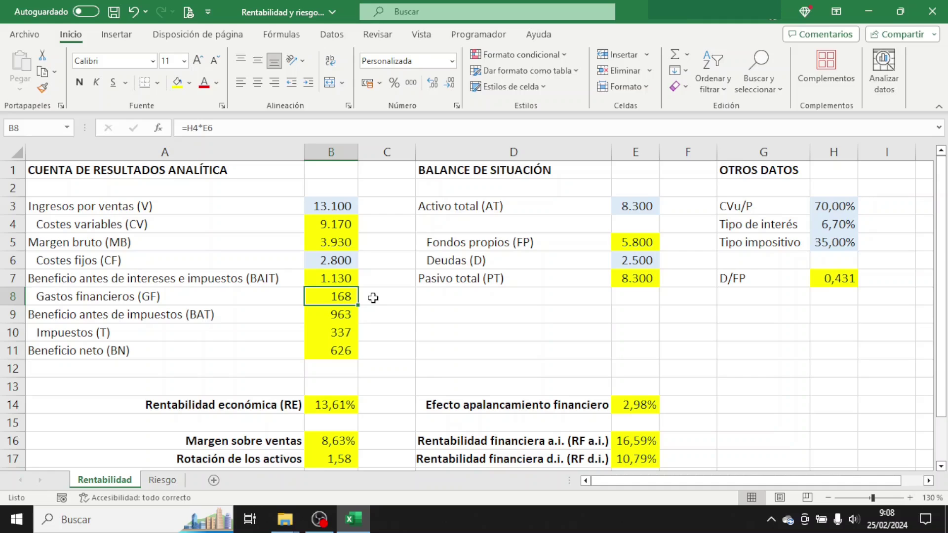
{"action": "left_click", "coordinate": [352, 311]}
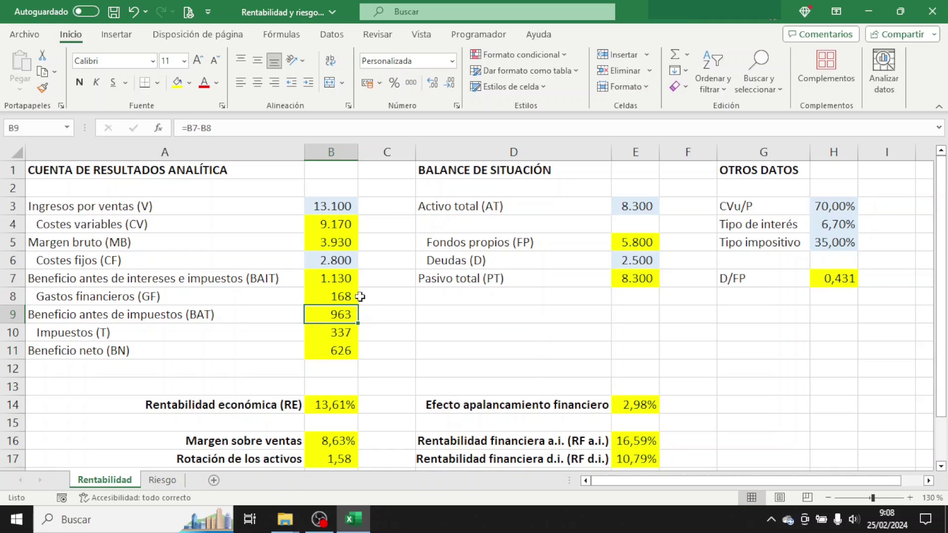
{"action": "left_click", "coordinate": [351, 280]}
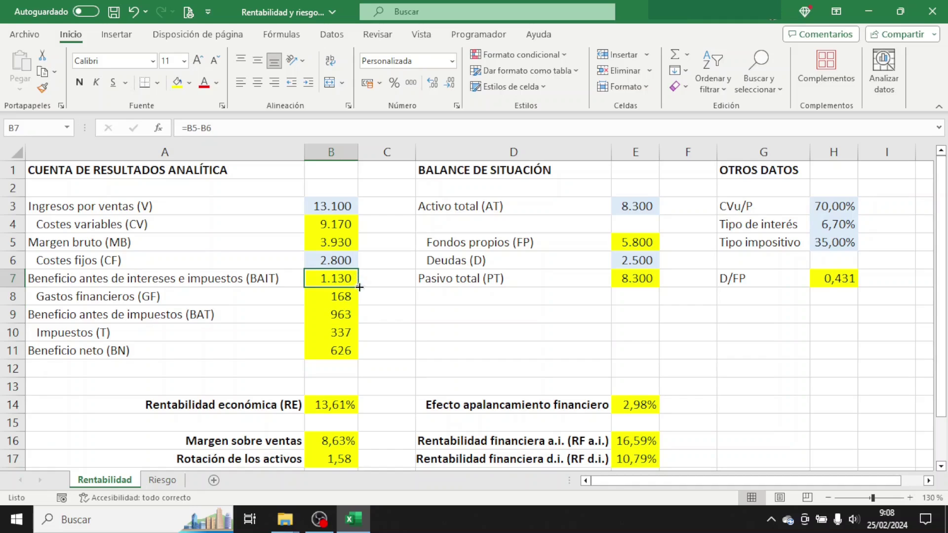
{"action": "left_click", "coordinate": [352, 295]}
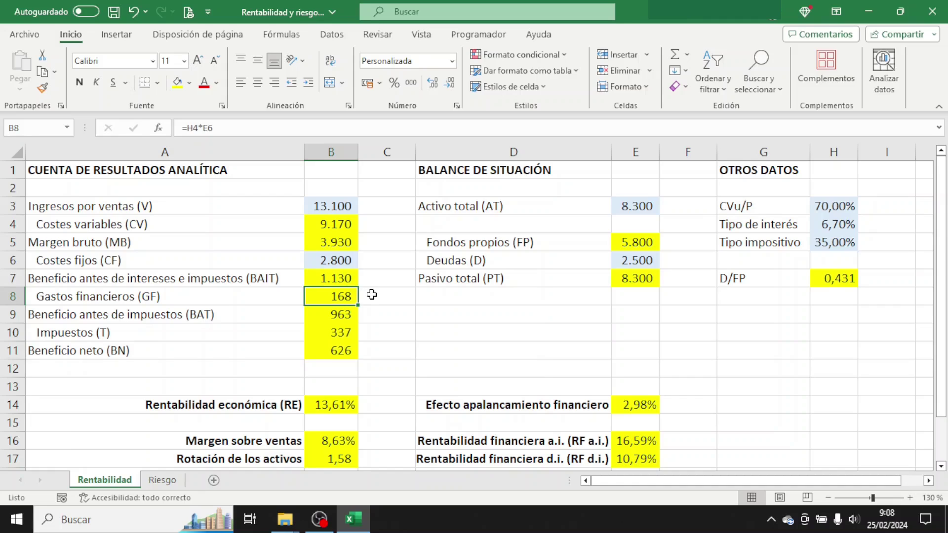
{"action": "left_click", "coordinate": [349, 314]}
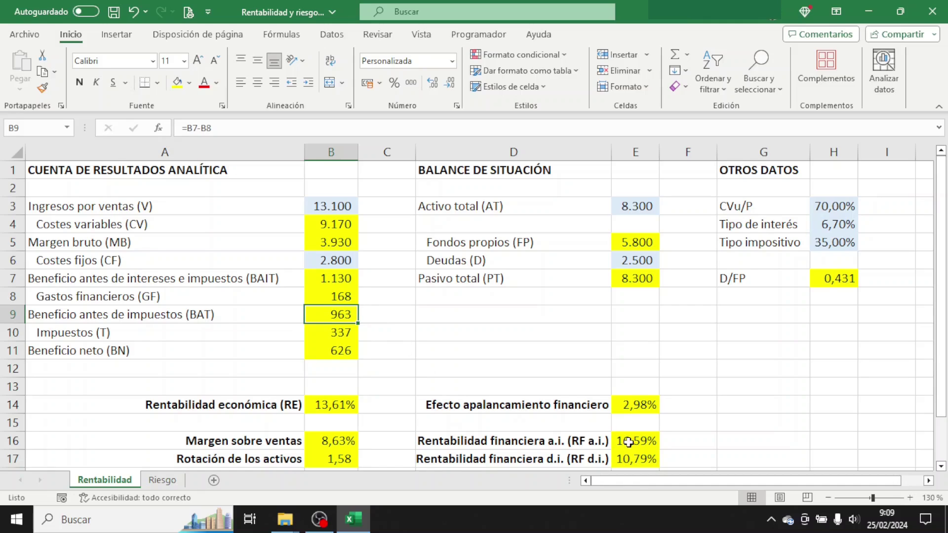
{"action": "left_click", "coordinate": [647, 442]}
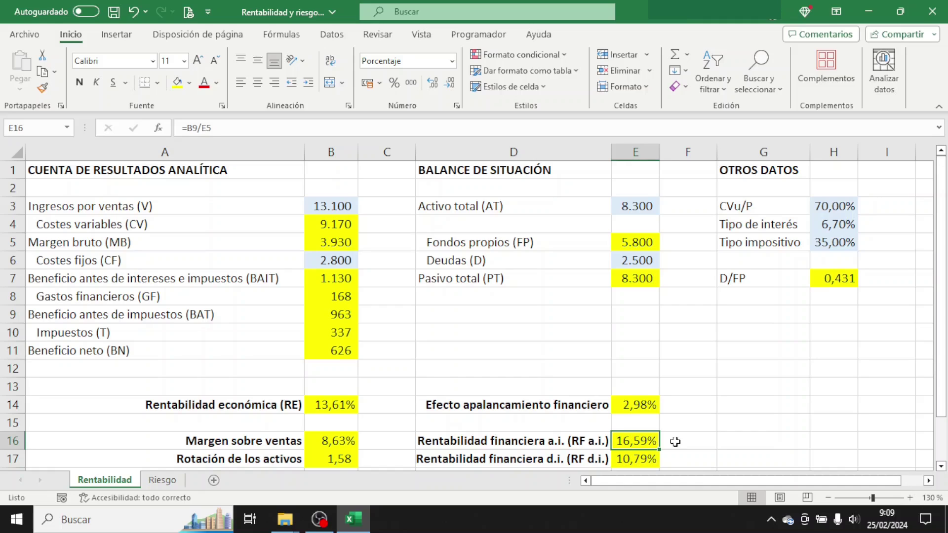
{"action": "left_click", "coordinate": [656, 404]}
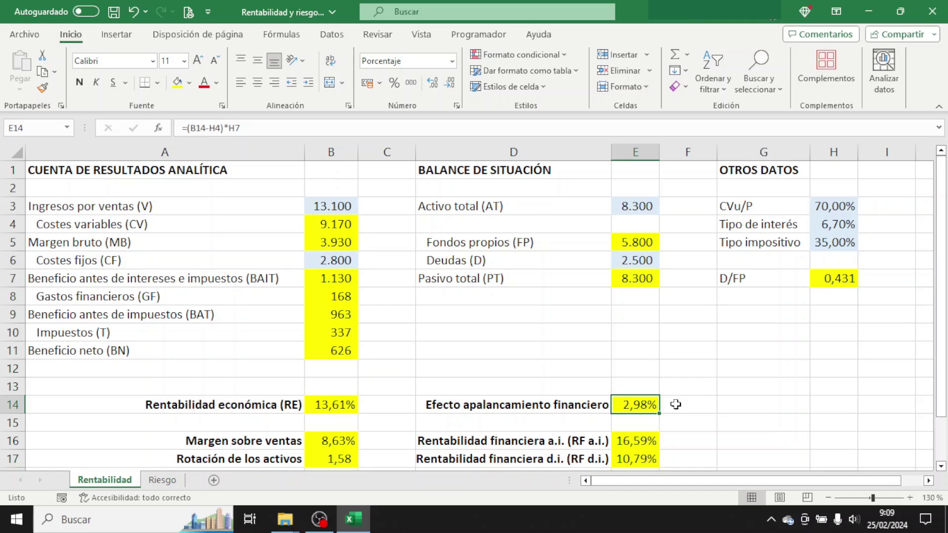
{"action": "left_click", "coordinate": [827, 225]}
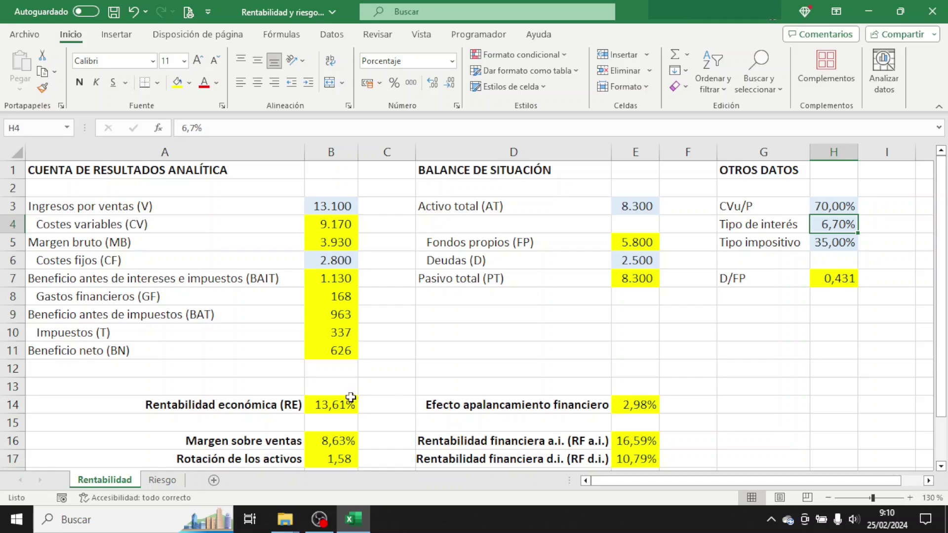
{"action": "left_click", "coordinate": [337, 404]}
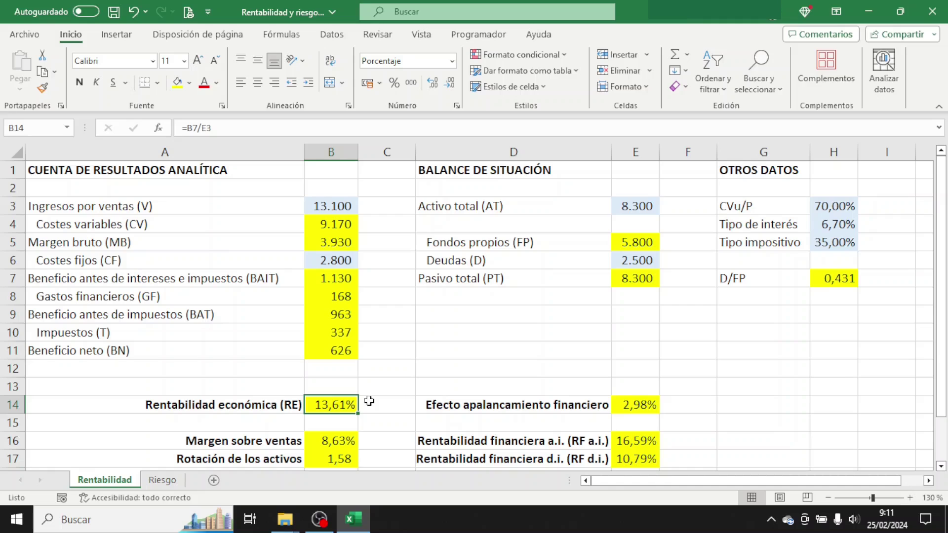
{"action": "left_click", "coordinate": [641, 404]}
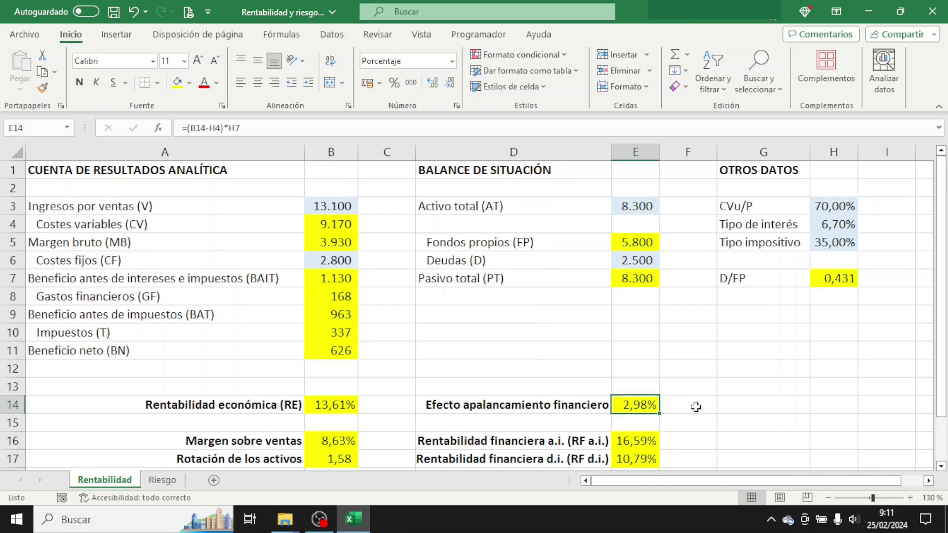
Step: Set Deudas (D) in E6 to 4000 and check Rentabilidad financiera a.i. in E16
{"action": "left_click", "coordinate": [641, 261]}
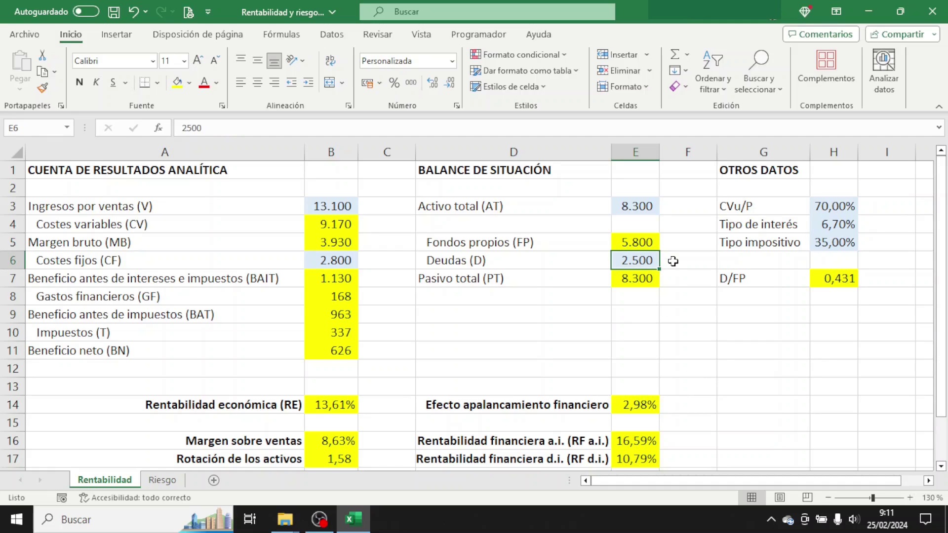
{"action": "type", "text": "4000"}
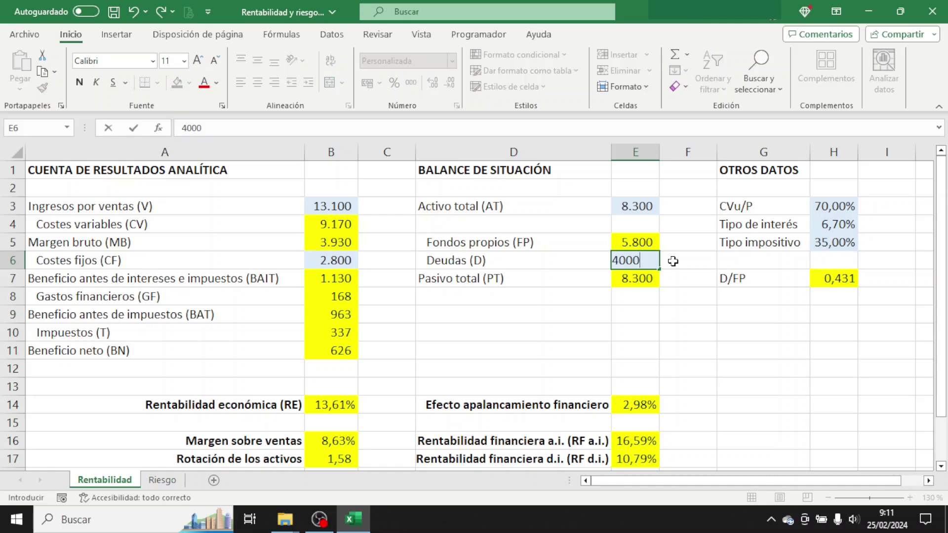
{"action": "key", "text": "Return"}
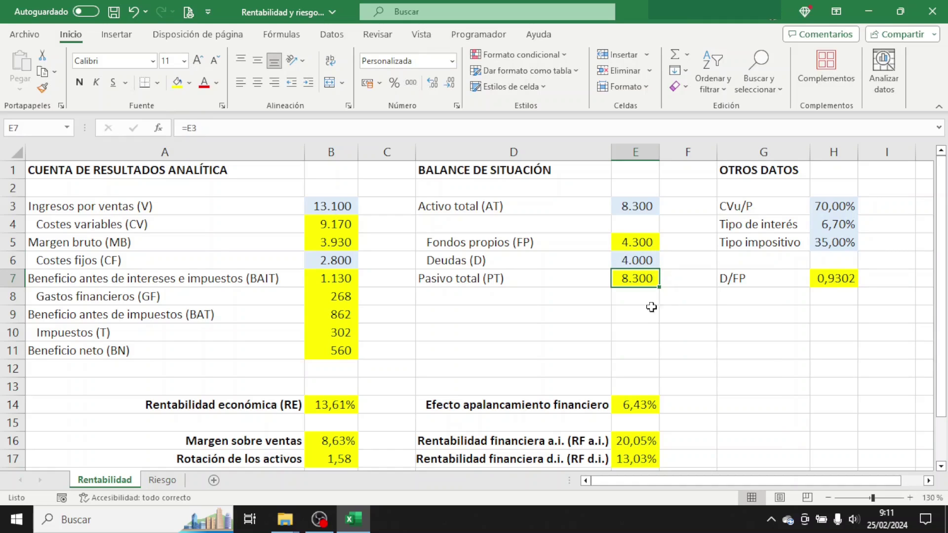
{"action": "left_click", "coordinate": [643, 439]}
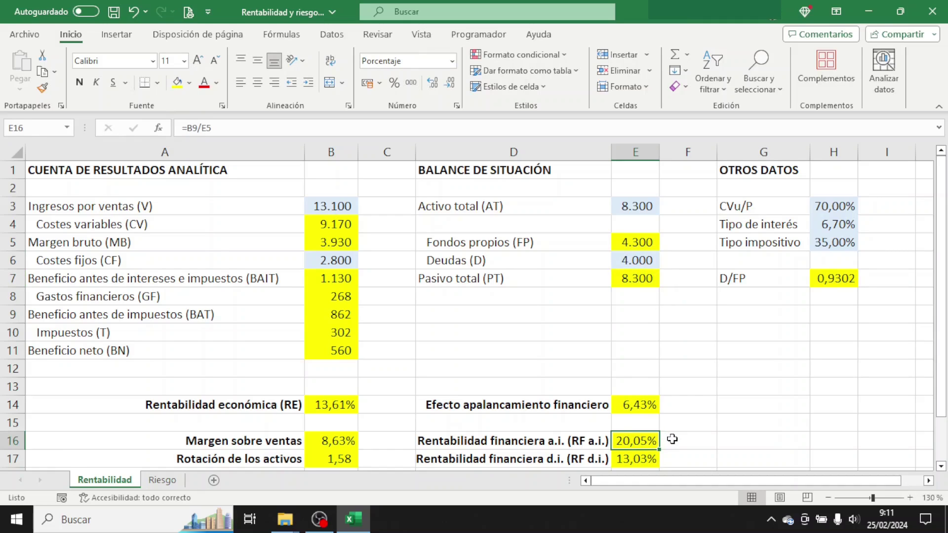